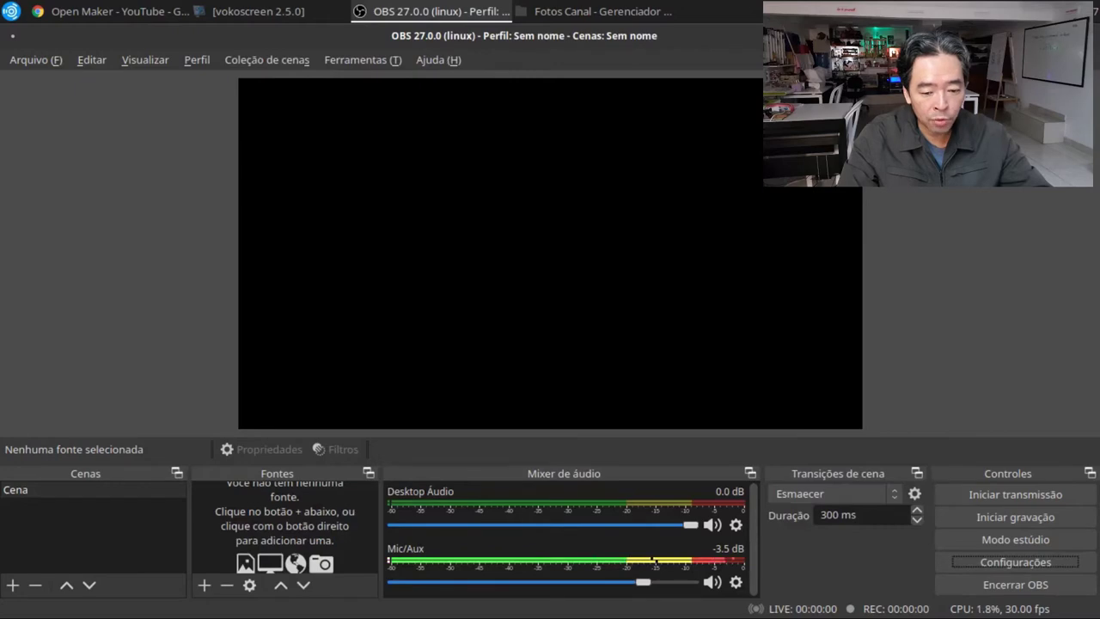
# Step: Enable the confirmations before starting streams, before stopping streams and before stopping recordings in the general settings
pyautogui.click(1015, 562)
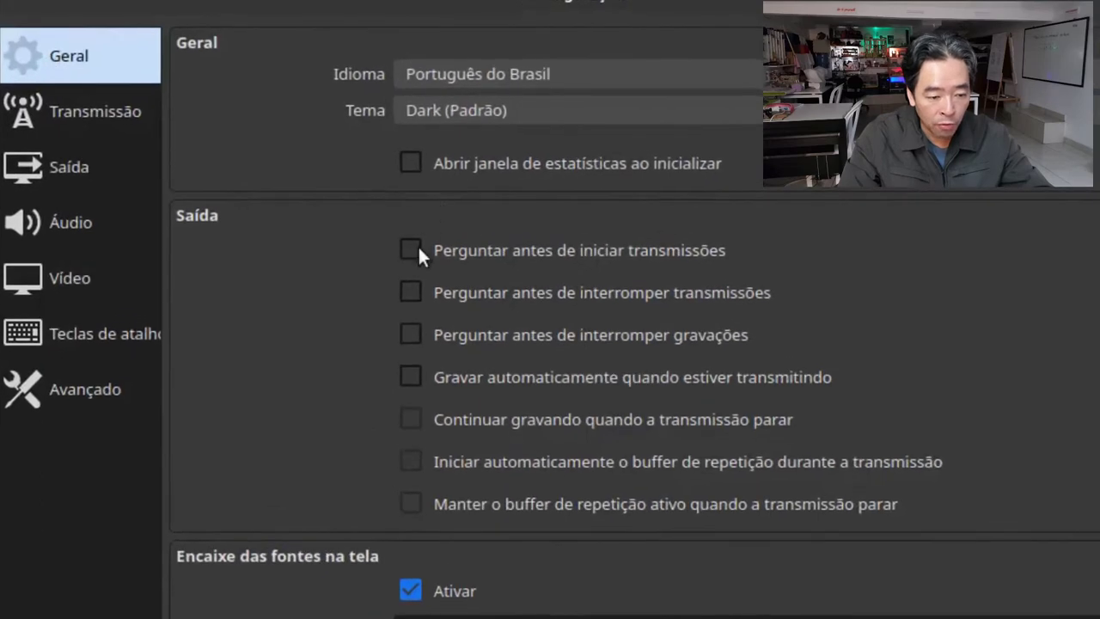
pyautogui.click(411, 251)
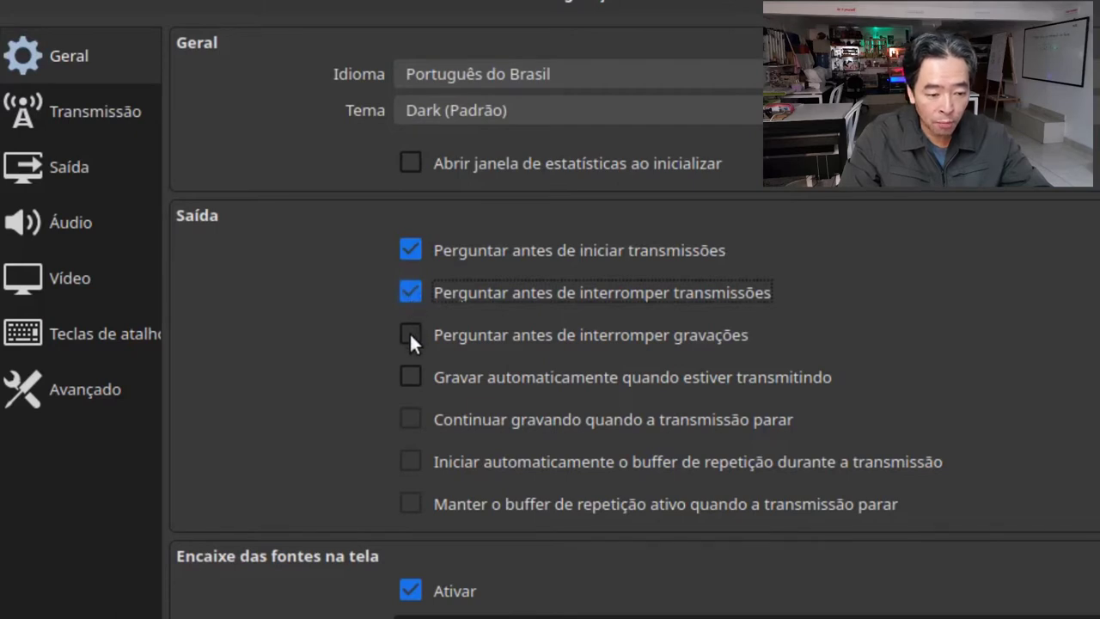
pyautogui.click(410, 336)
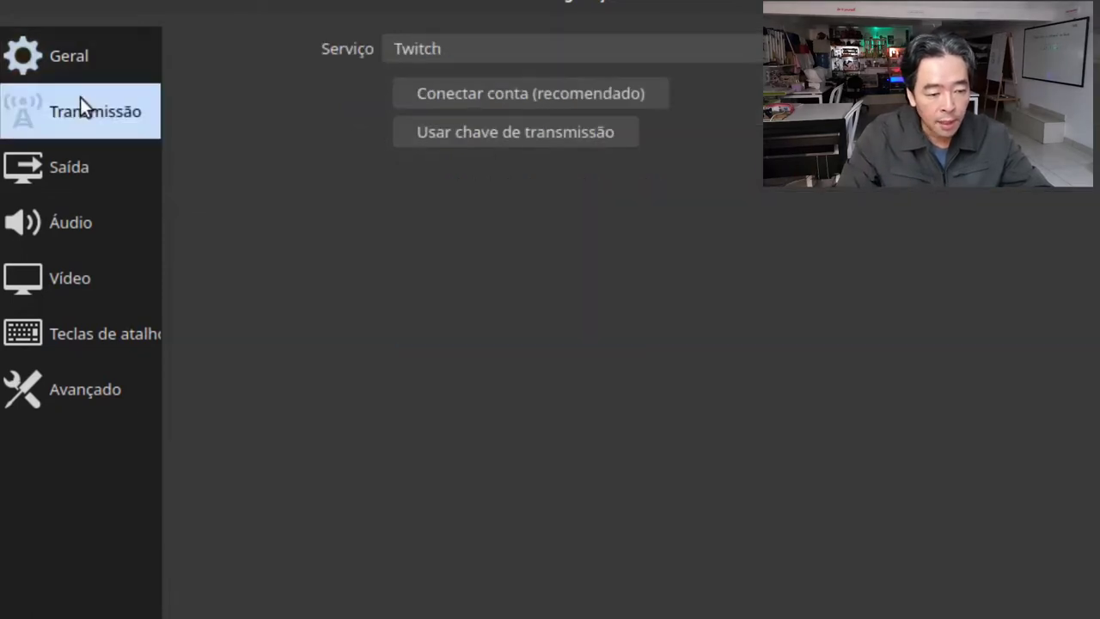
# Step: Set the streaming service to YouTube - RTMPS in the Transmissão settings
pyautogui.click(80, 106)
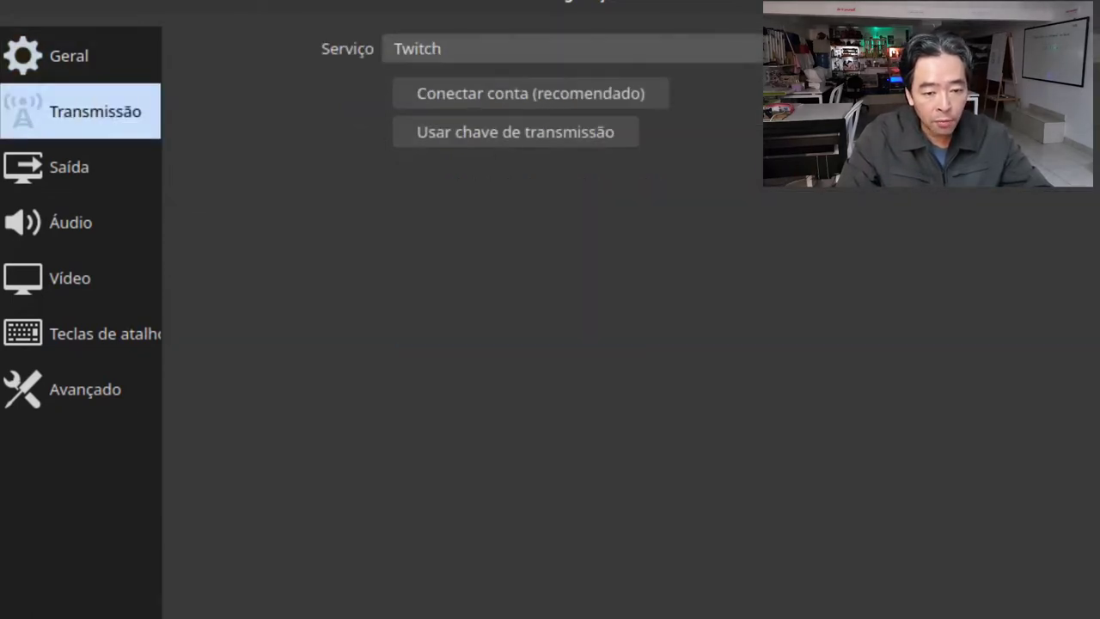
pyautogui.click(516, 48)
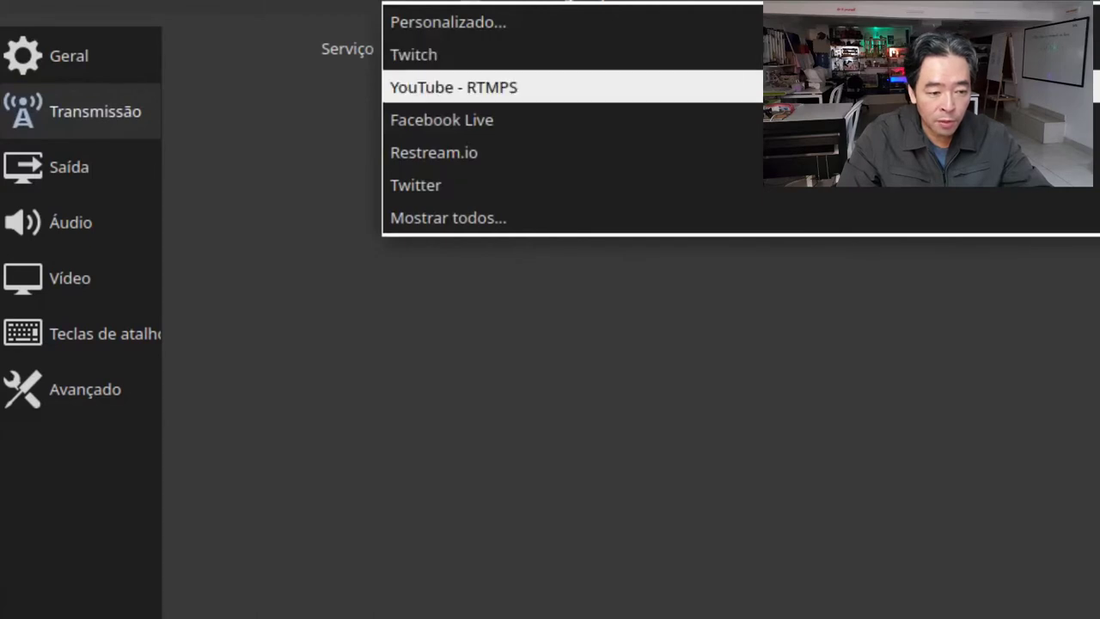
pyautogui.click(696, 85)
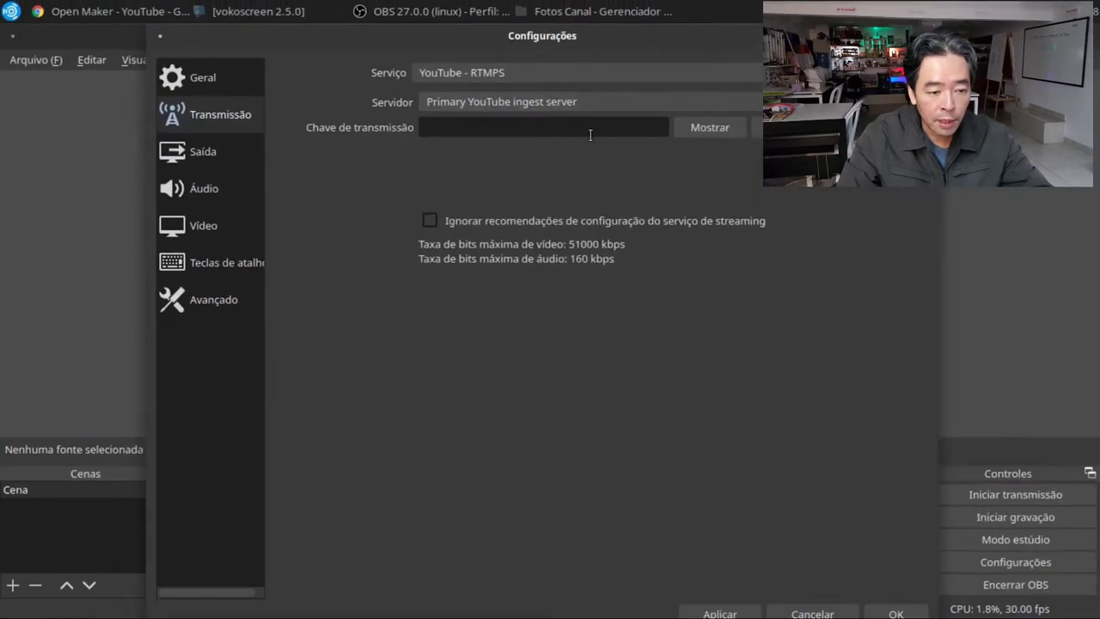
# Step: Copy the stream key from the YouTube Studio live page, paste it into the OBS stream key field and apply the settings
pyautogui.click(590, 134)
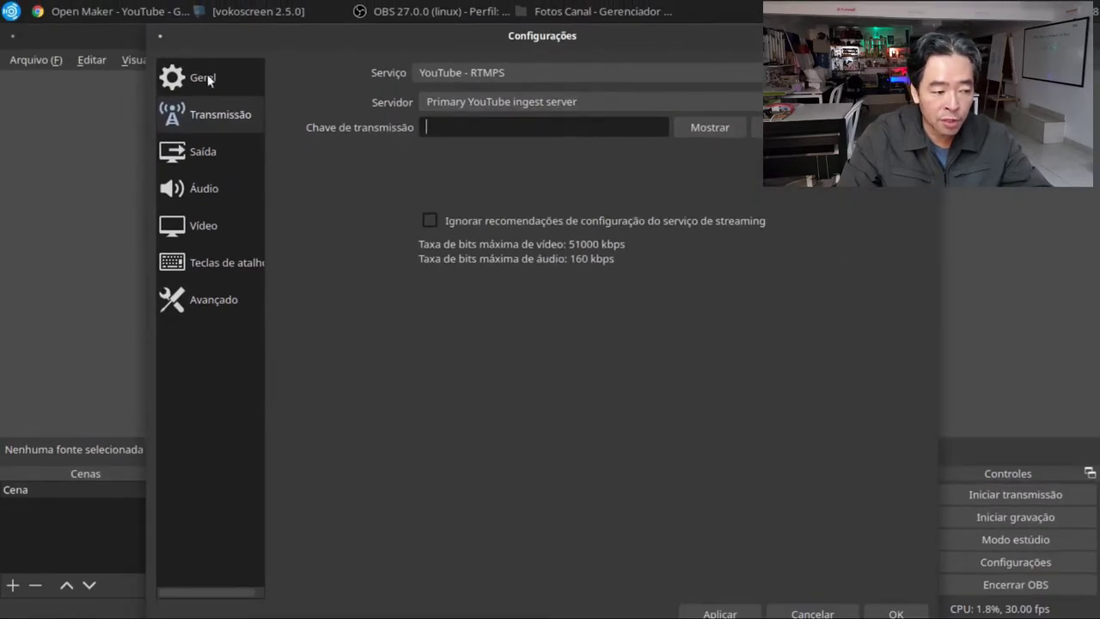
pyautogui.click(107, 8)
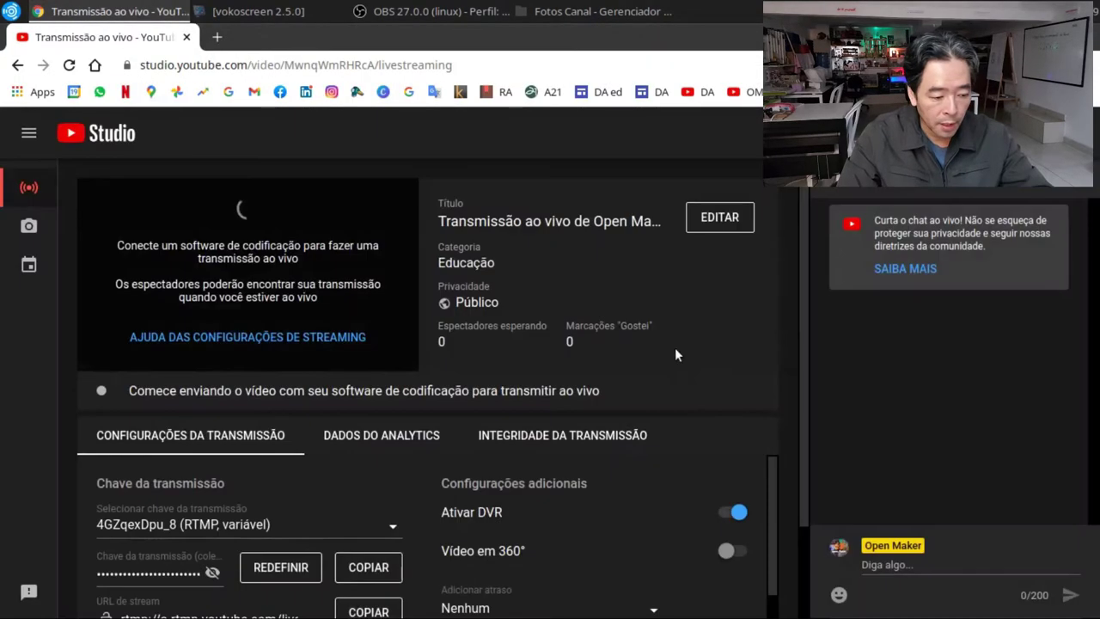
pyautogui.scroll(-2, 517, 307)
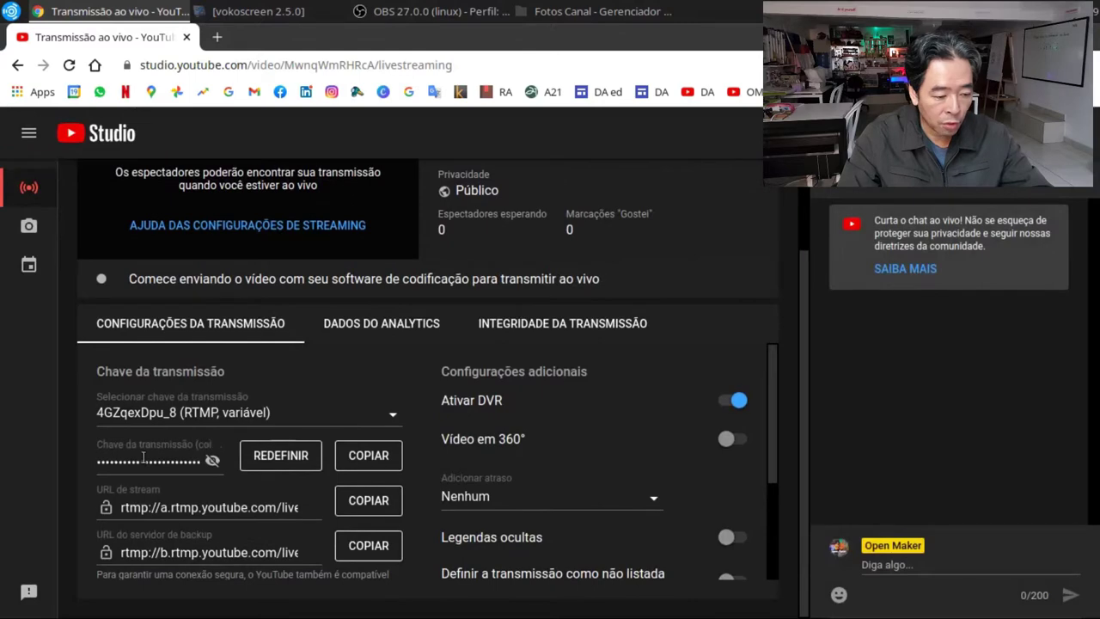
pyautogui.click(378, 460)
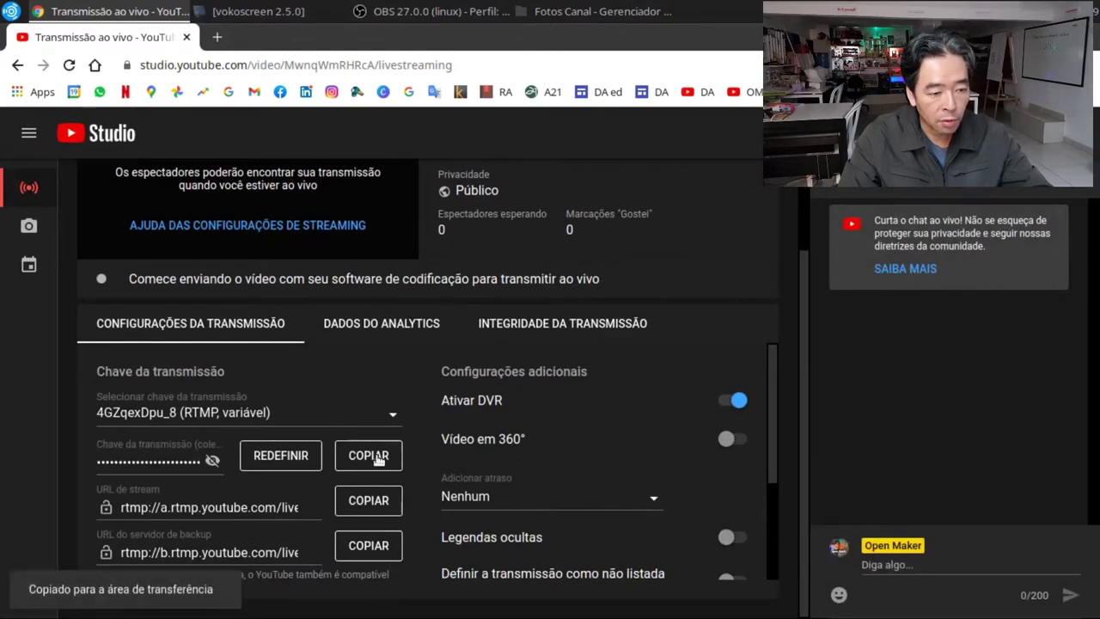
pyautogui.click(449, 7)
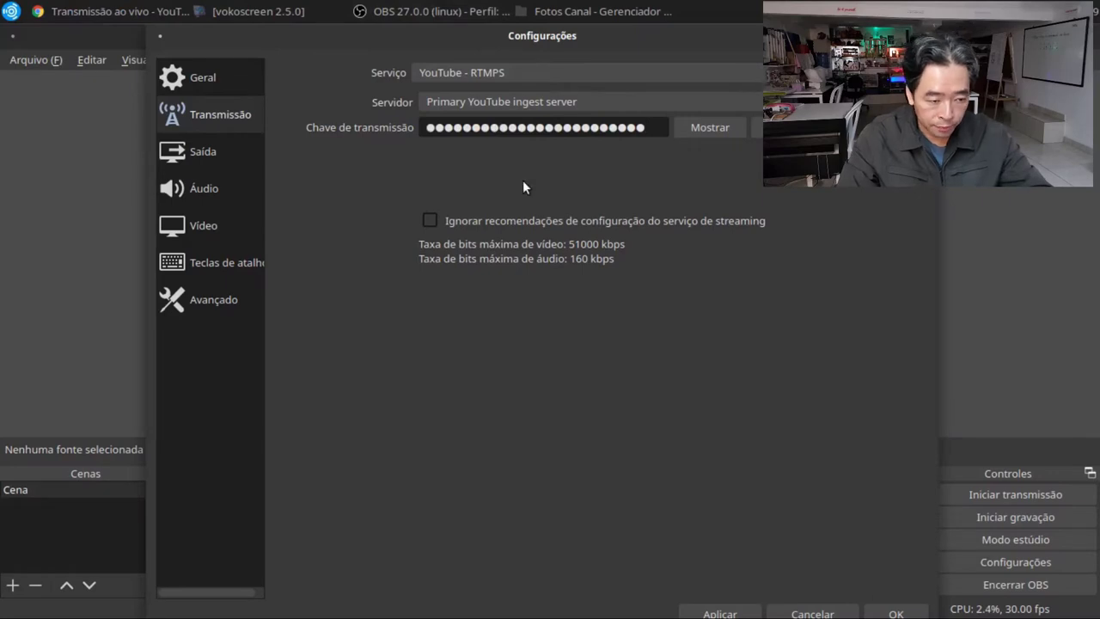
pyautogui.click(744, 612)
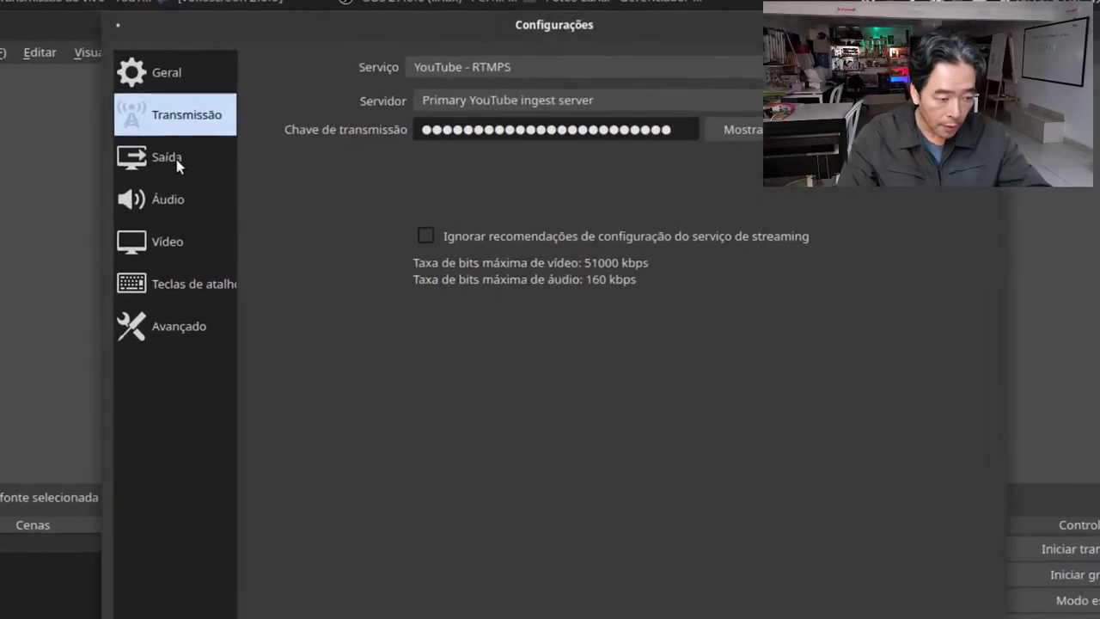
# Step: Switch the output mode to Avançado and choose FFMPEG VAAPI as the streaming encoder
pyautogui.click(210, 156)
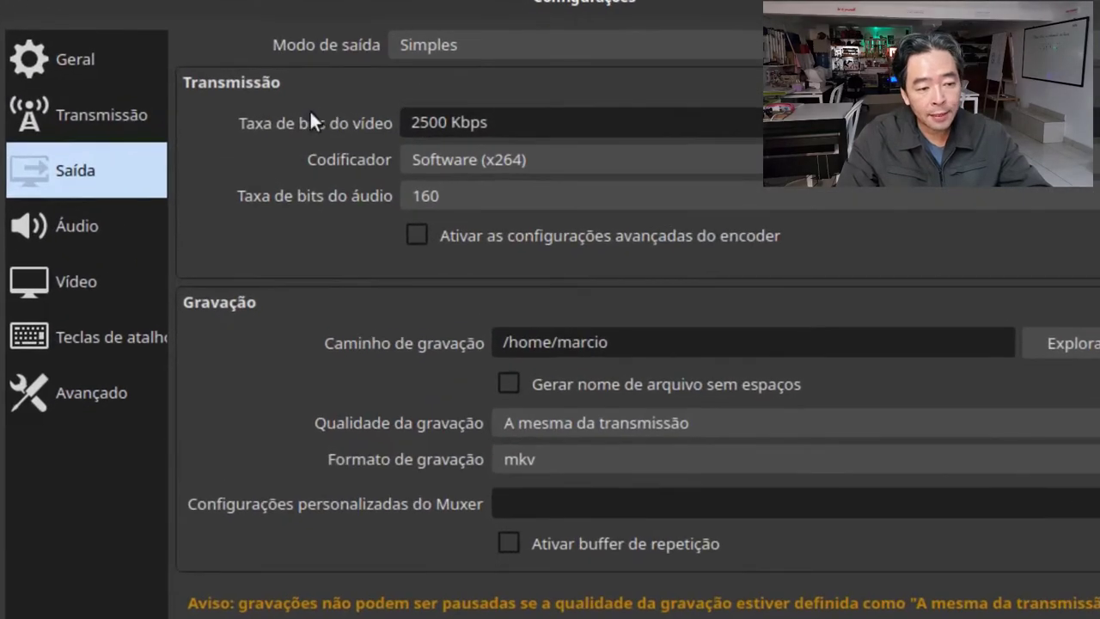
pyautogui.click(466, 53)
pyautogui.click(468, 81)
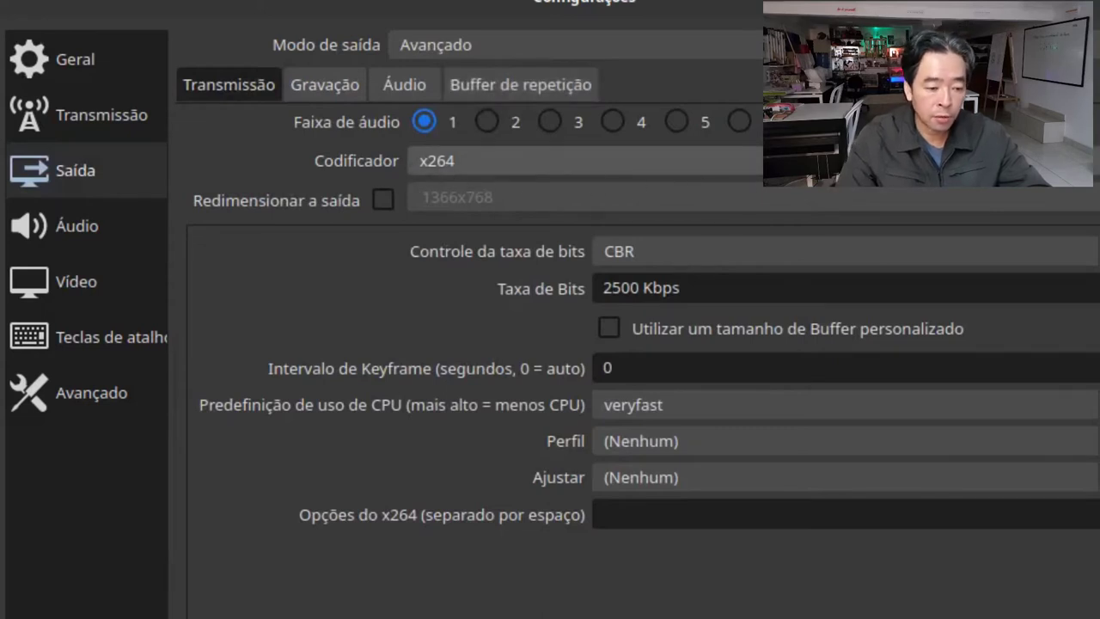
pyautogui.click(609, 160)
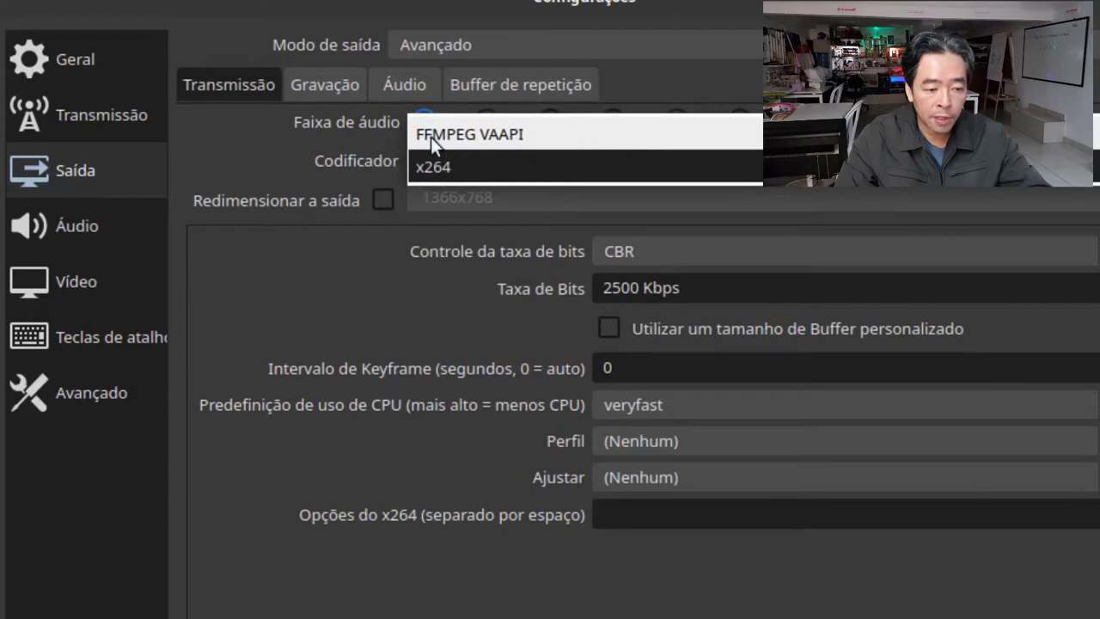
pyautogui.click(612, 137)
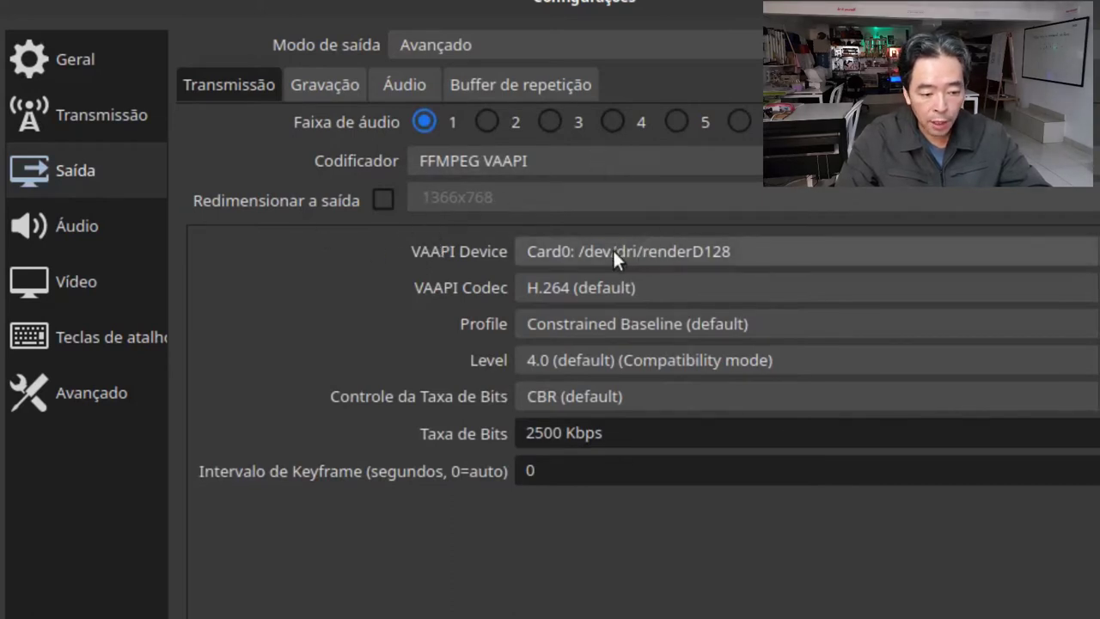
# Step: Set the streaming bitrate to 5000 Kbps
pyautogui.click(547, 434)
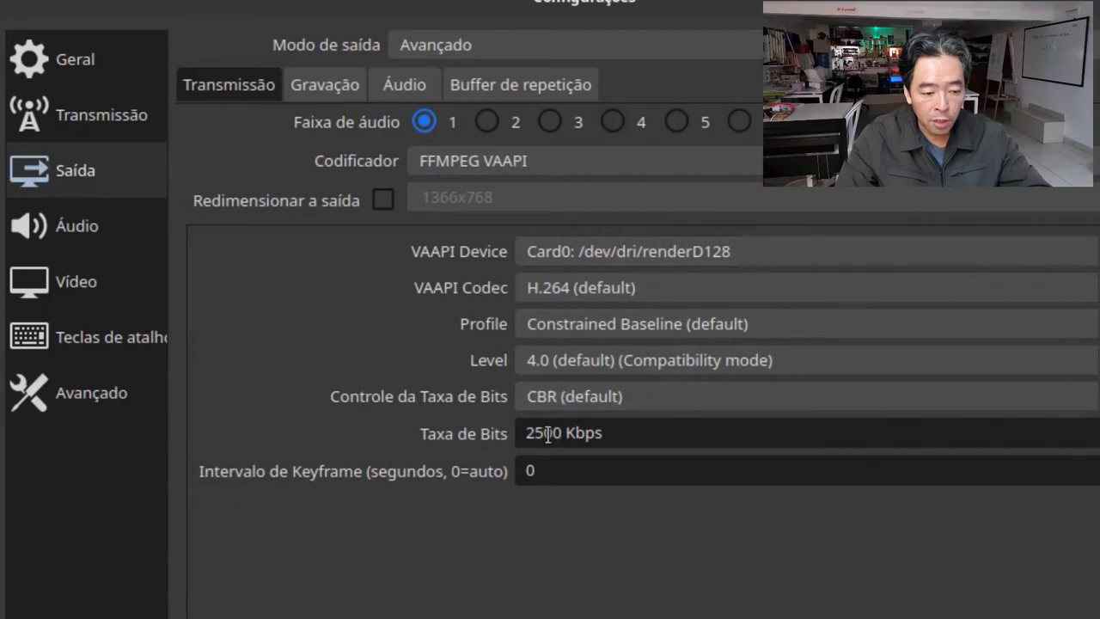
pyautogui.moveTo(546, 433); pyautogui.dragTo(509, 428)
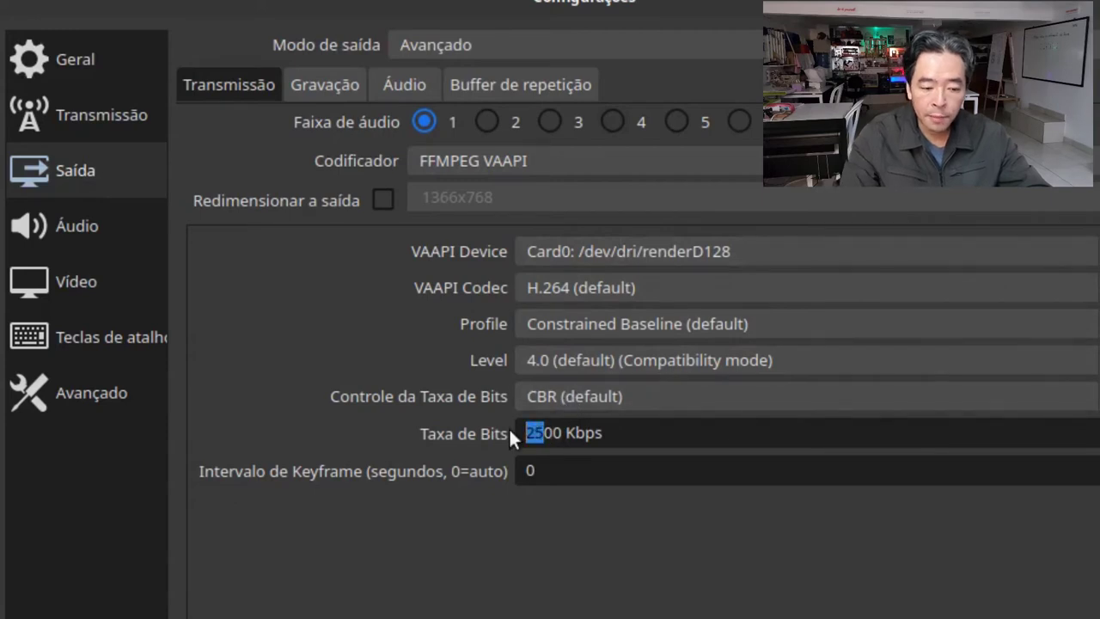
pyautogui.write('50')
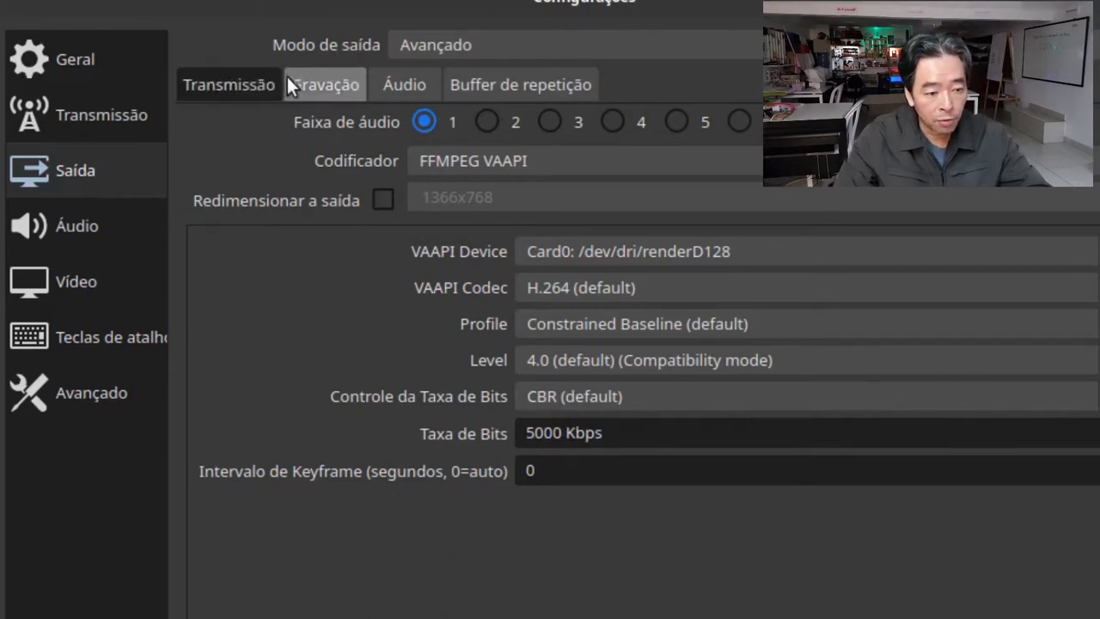
# Step: Set the recording type to Saída personalizada (FFmpeg) and choose the home directory's Vídeos folder as the recording path
pyautogui.click(327, 91)
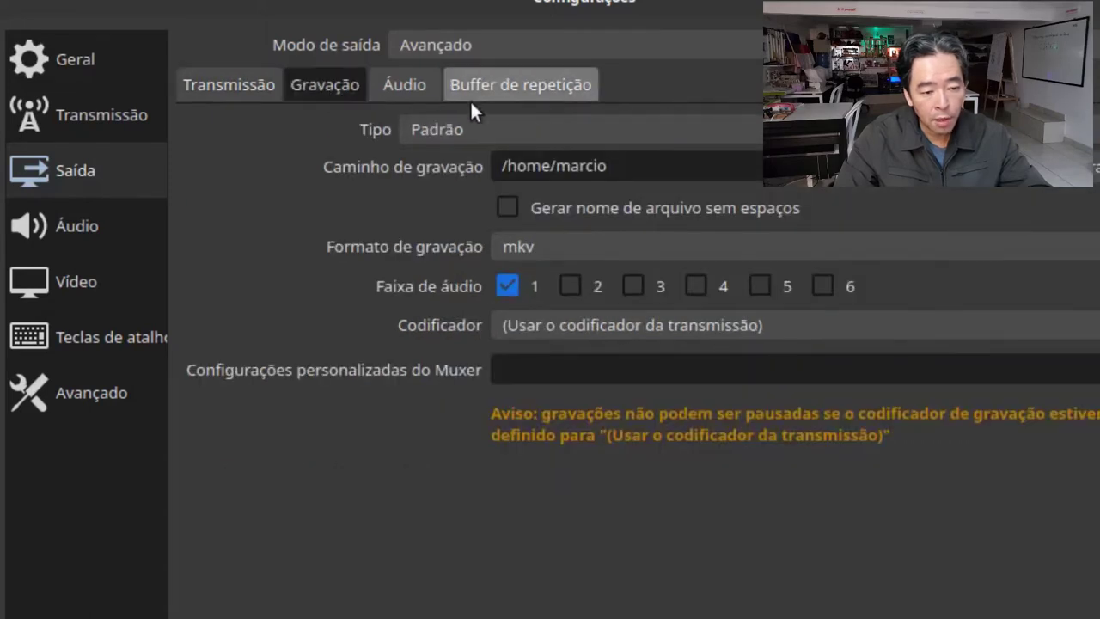
pyautogui.click(485, 129)
pyautogui.click(499, 172)
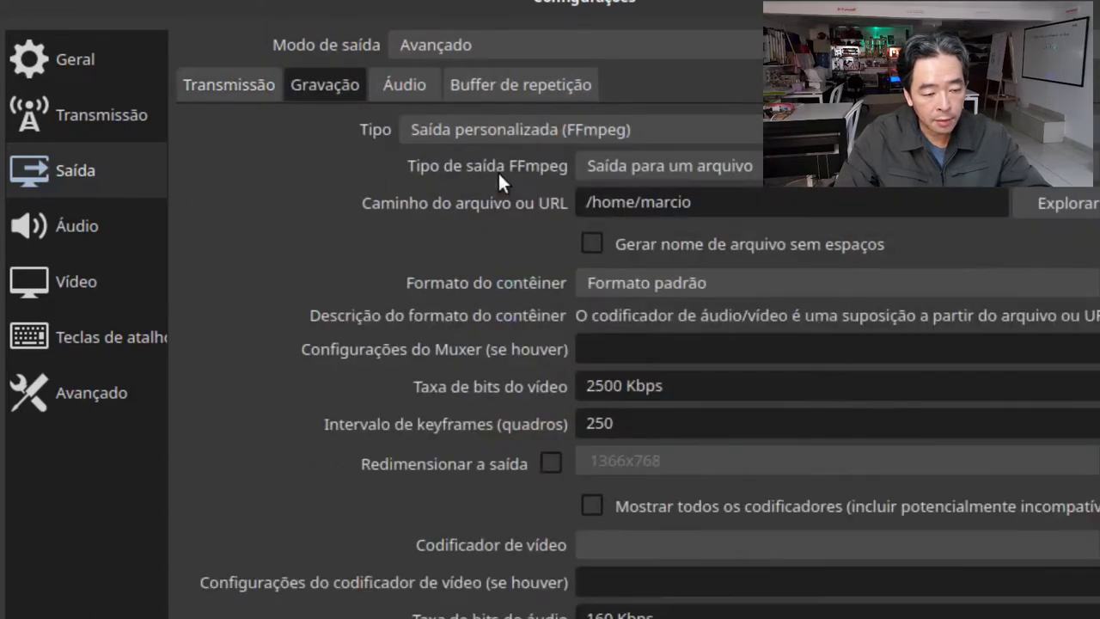
pyautogui.click(1042, 199)
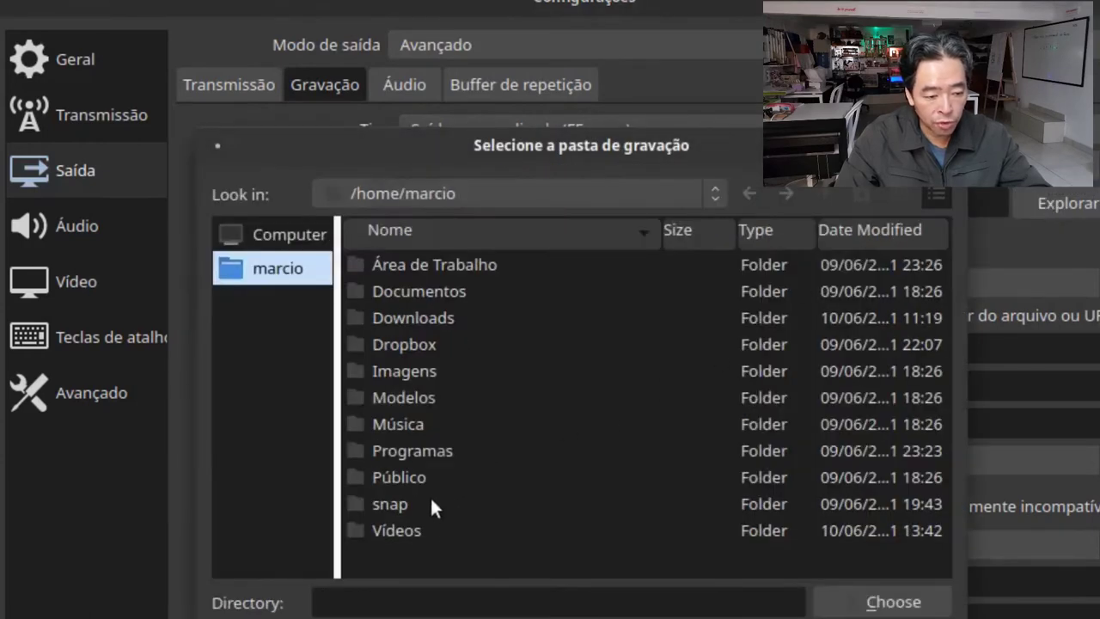
pyautogui.click(419, 530)
pyautogui.click(914, 599)
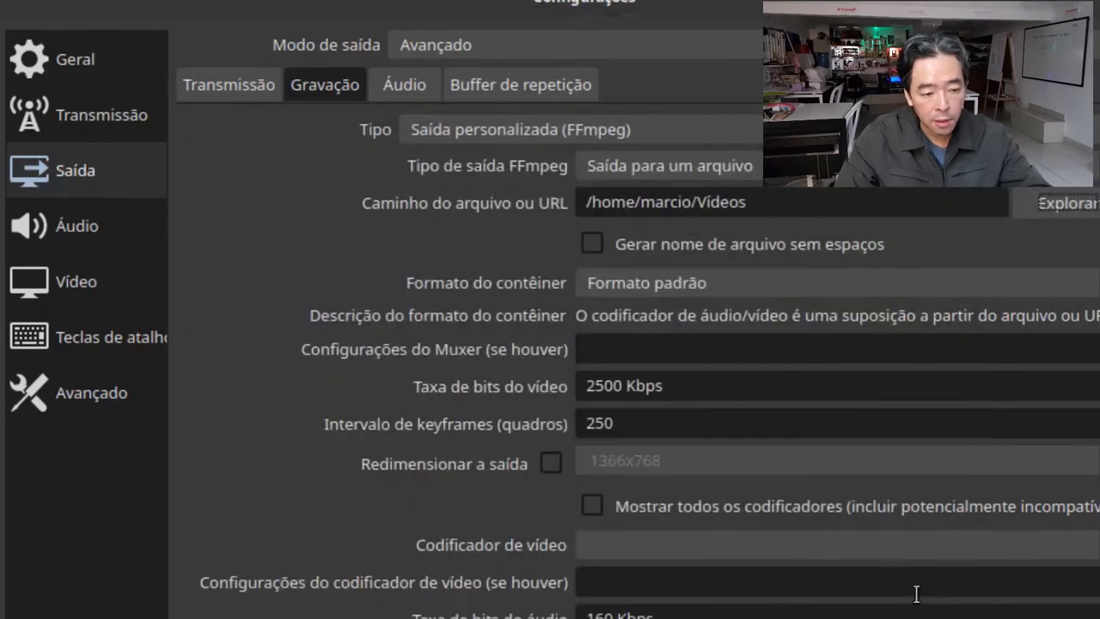
# Step: Set the recording's video bitrate to 5000 Kbps and its audio bitrate to 320 Kbps, and apply the settings
pyautogui.click(604, 385)
pyautogui.moveTo(604, 385); pyautogui.dragTo(586, 386)
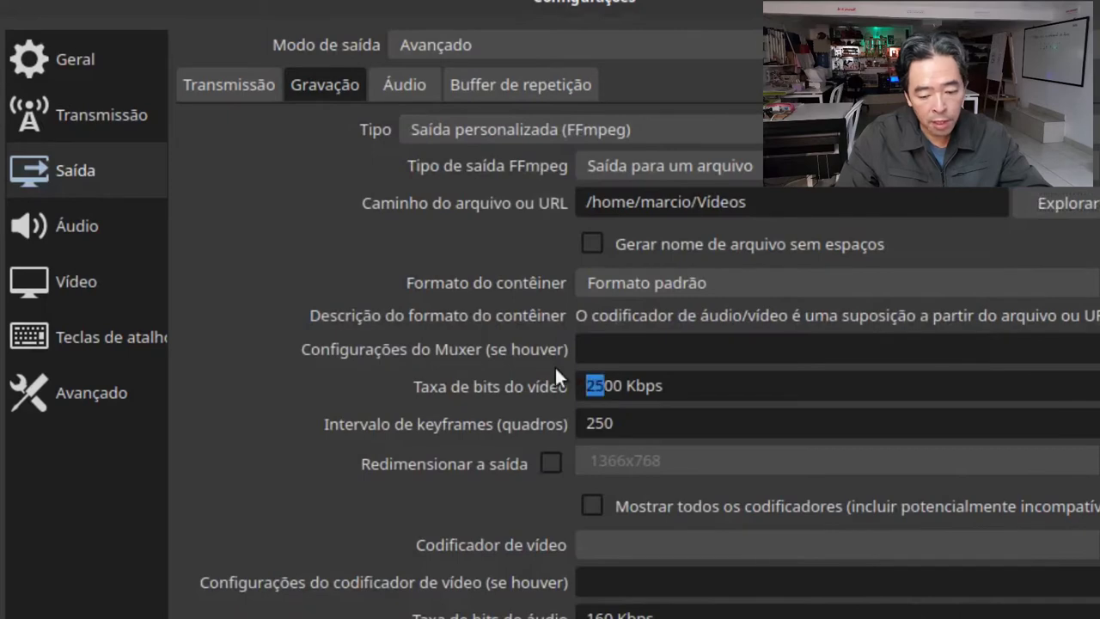
pyautogui.write('50')
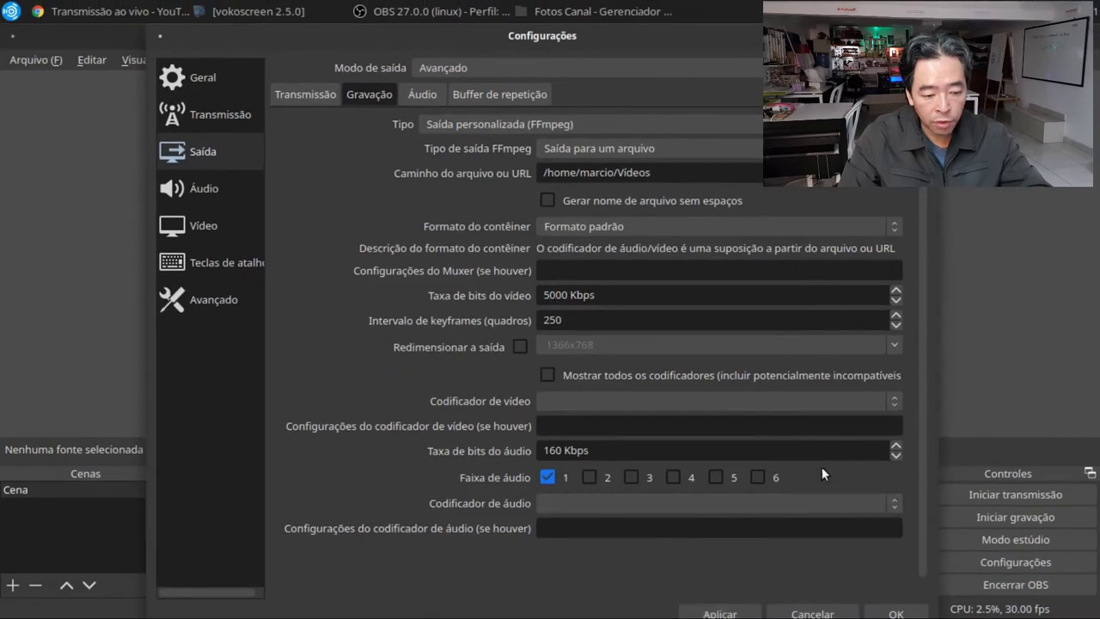
pyautogui.doubleClick(558, 451)
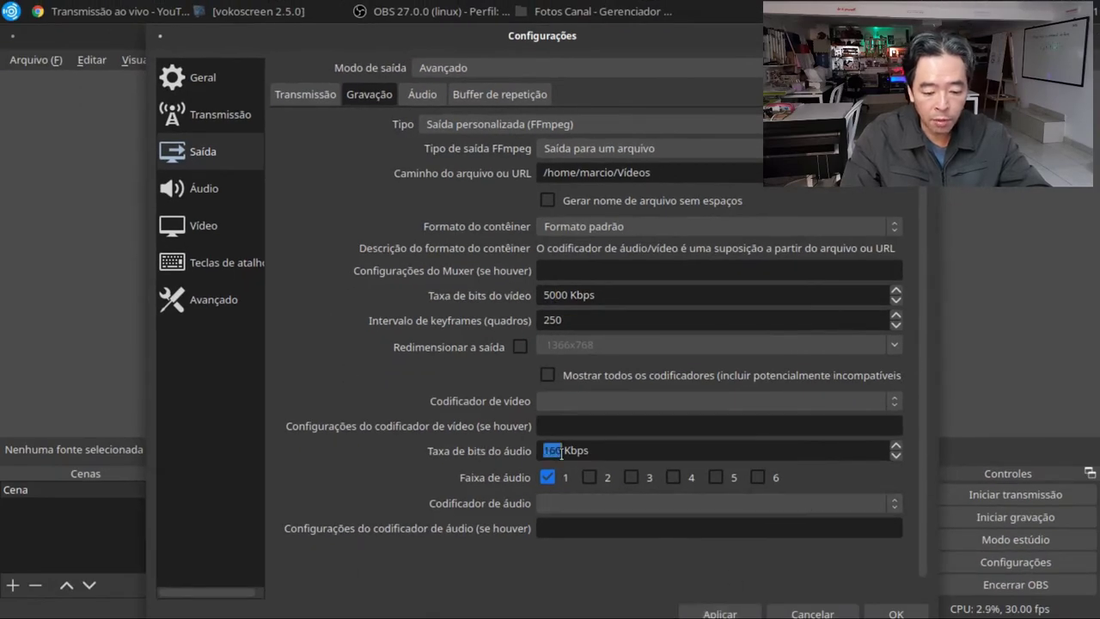
pyautogui.write('320')
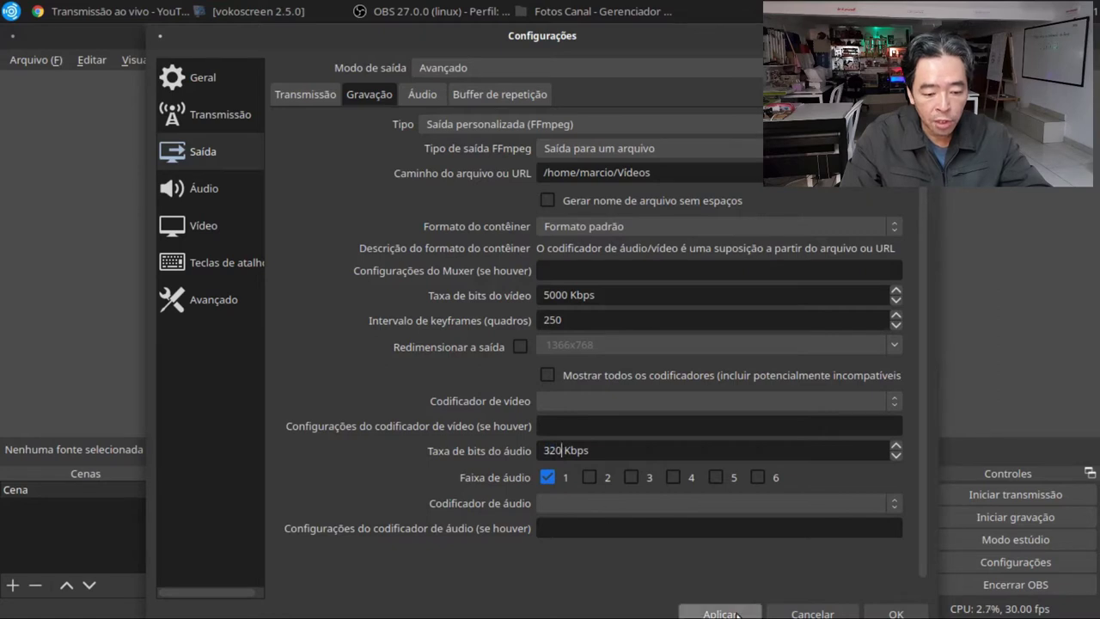
pyautogui.click(736, 613)
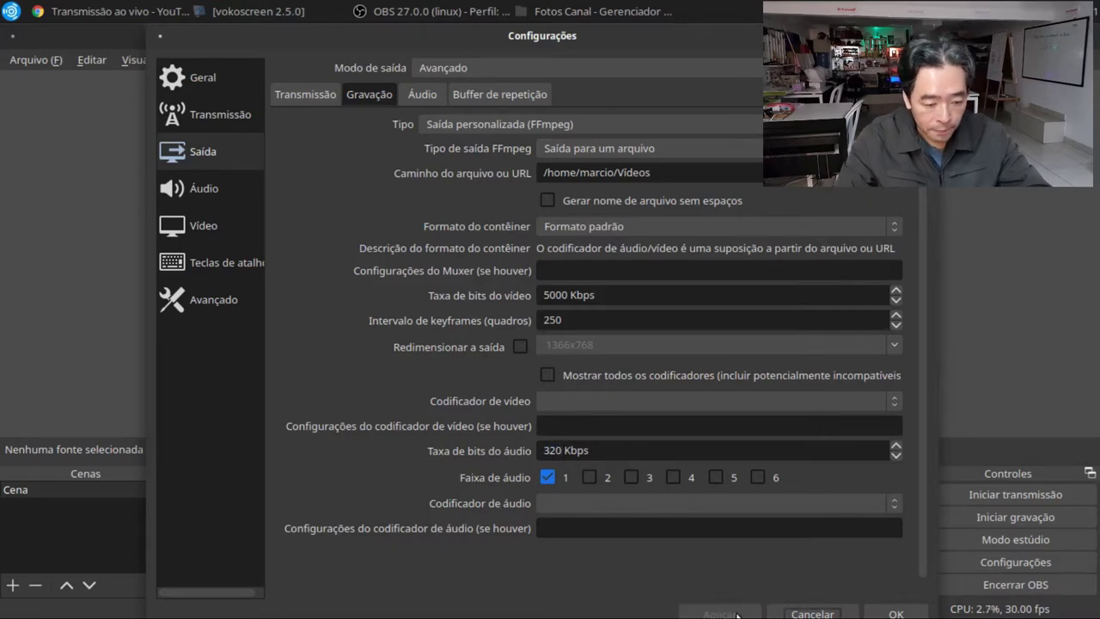
# Step: Set the output audio bitrate of tracks 1, 2 and 3 to 320, check the replay buffer options and apply the settings
pyautogui.click(414, 98)
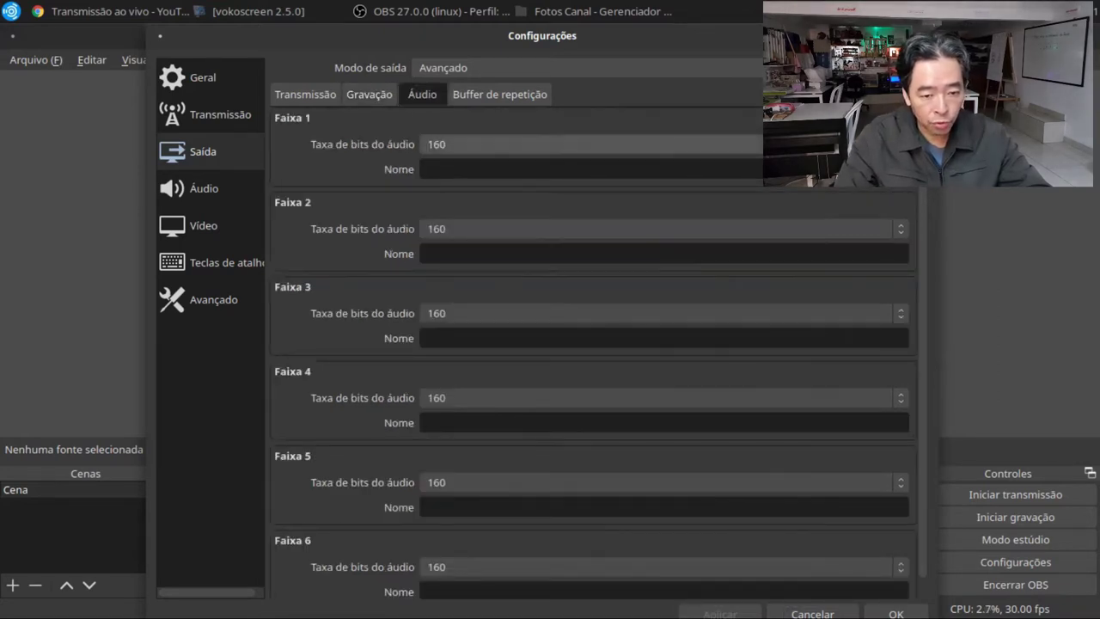
pyautogui.click(800, 144)
pyautogui.click(698, 256)
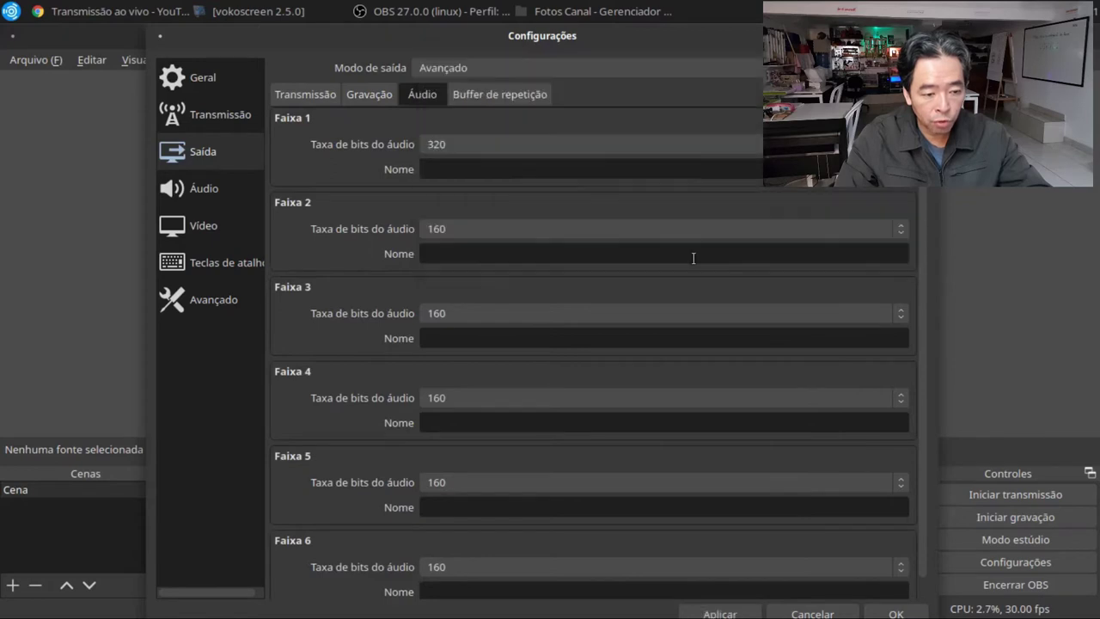
pyautogui.click(578, 227)
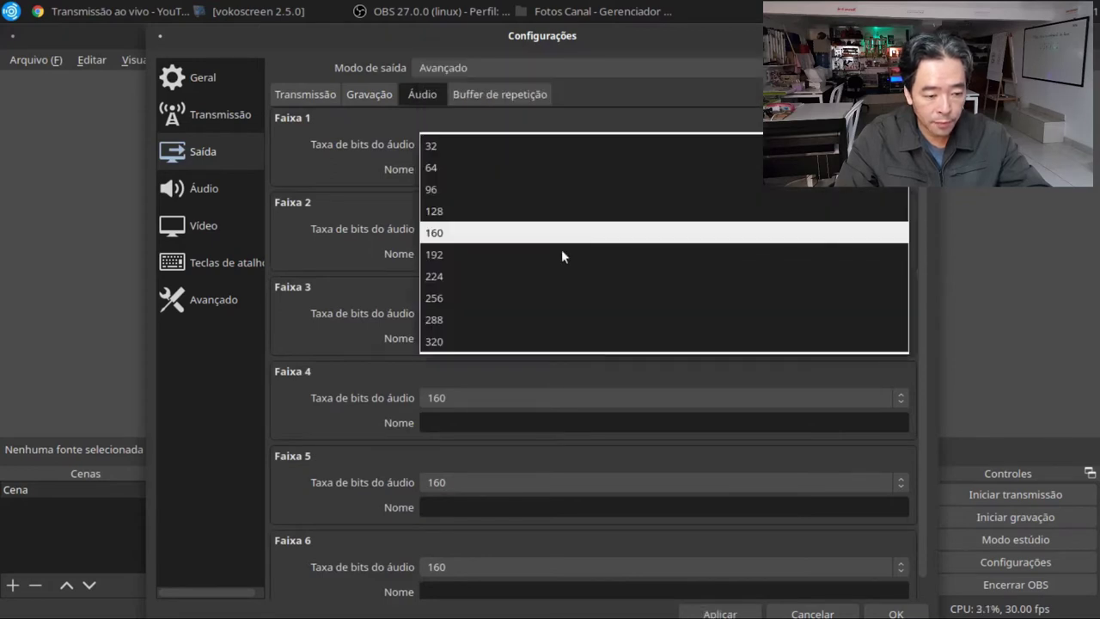
pyautogui.click(449, 427)
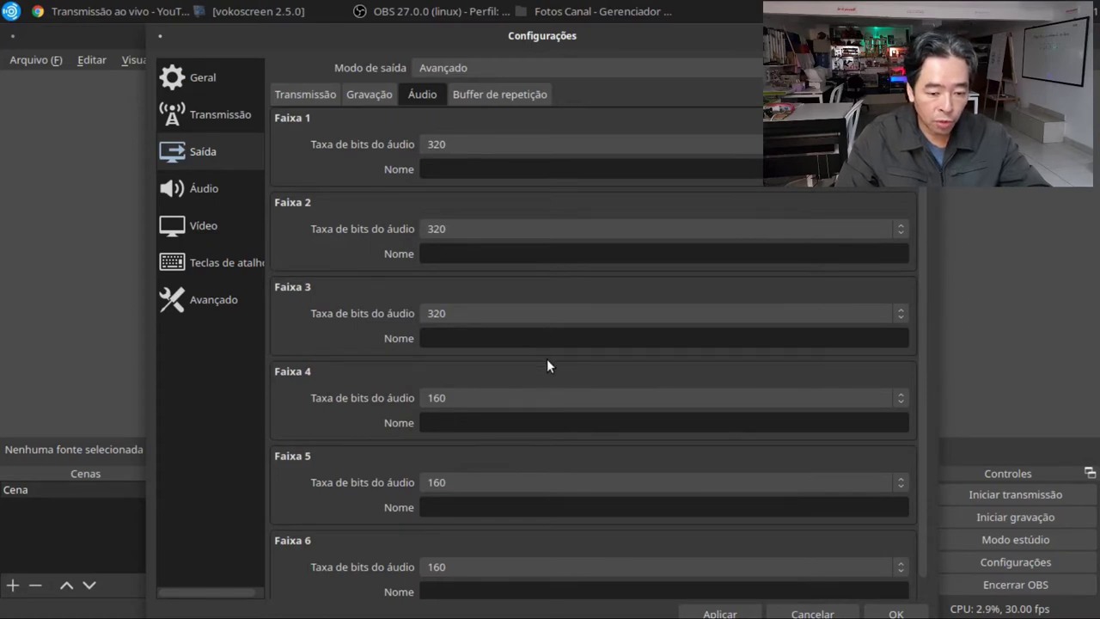
pyautogui.click(503, 94)
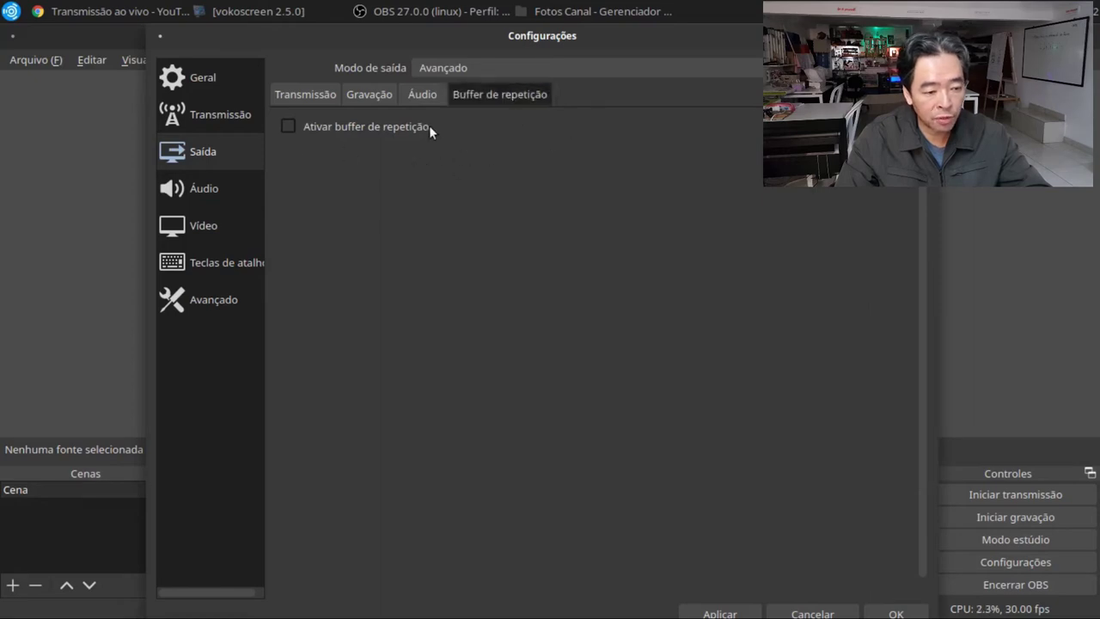
pyautogui.click(720, 614)
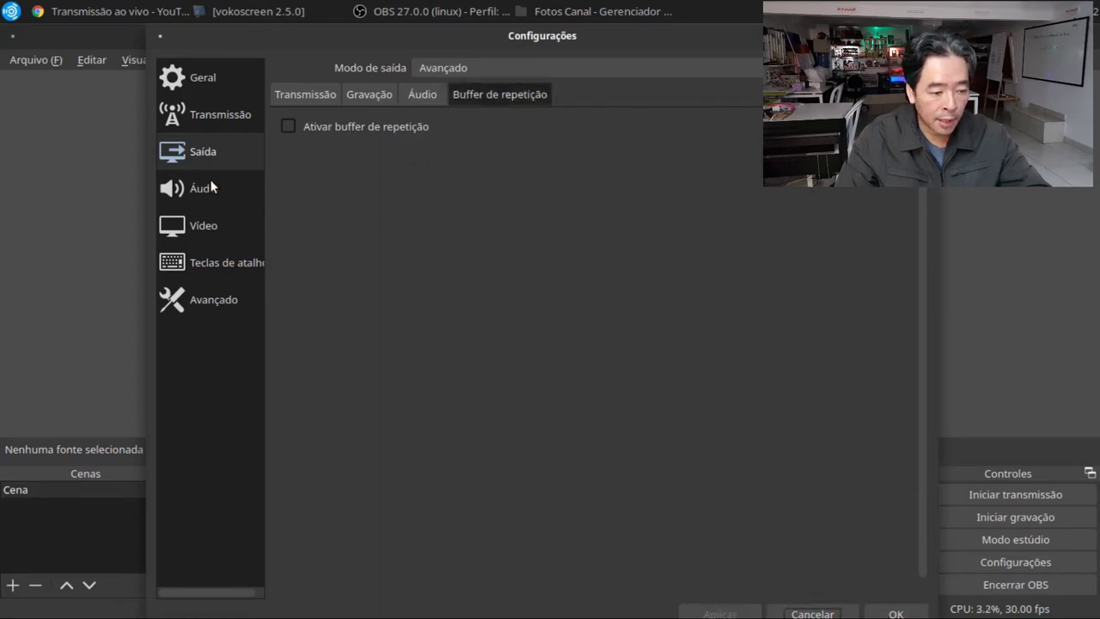
# Step: Check the global audio settings, and set the video's base and output resolutions to 1280x720
pyautogui.click(211, 183)
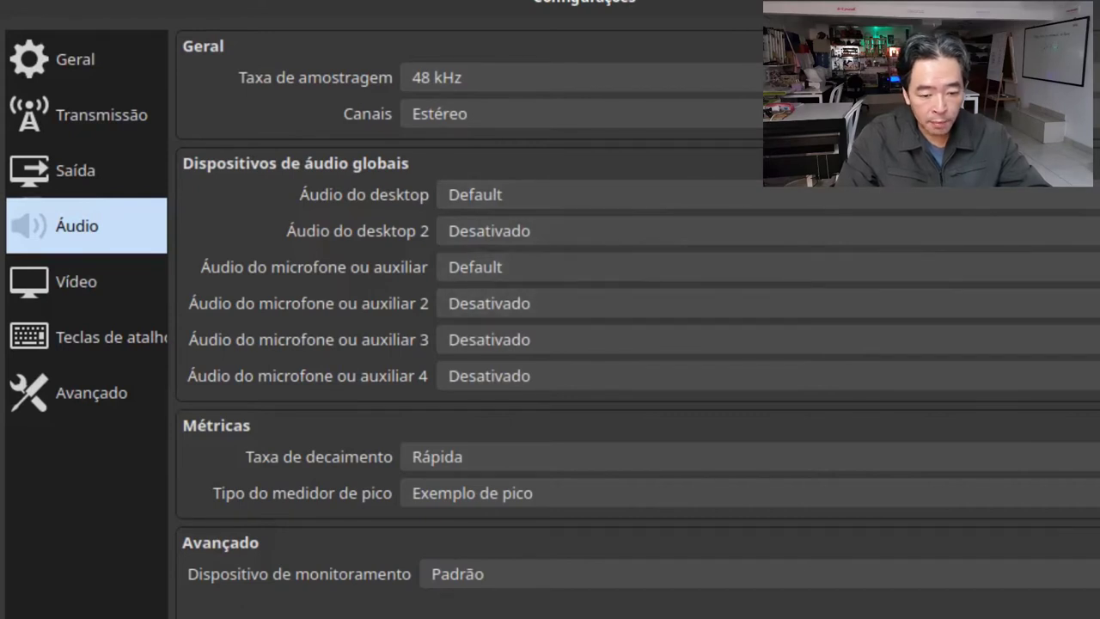
pyautogui.scroll(-3, 638, 324)
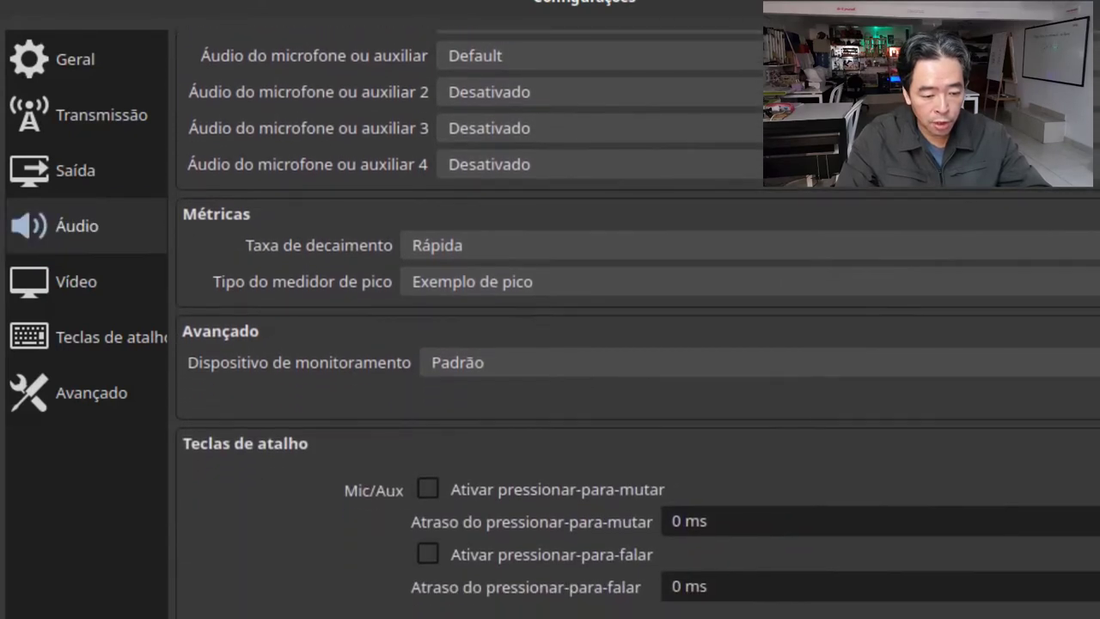
pyautogui.click(44, 293)
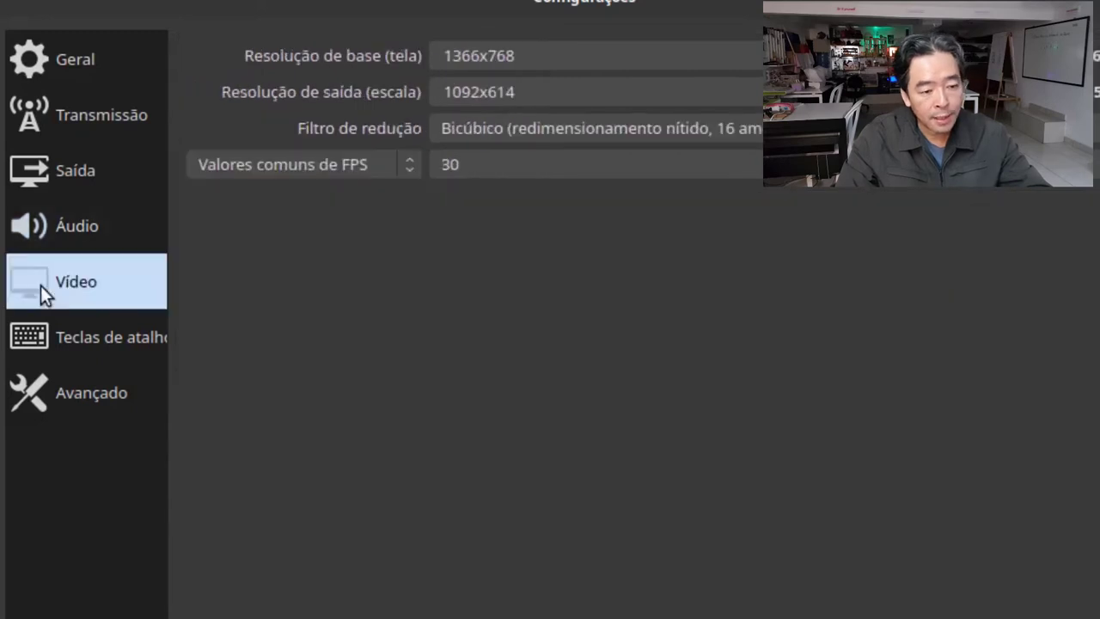
pyautogui.click(594, 56)
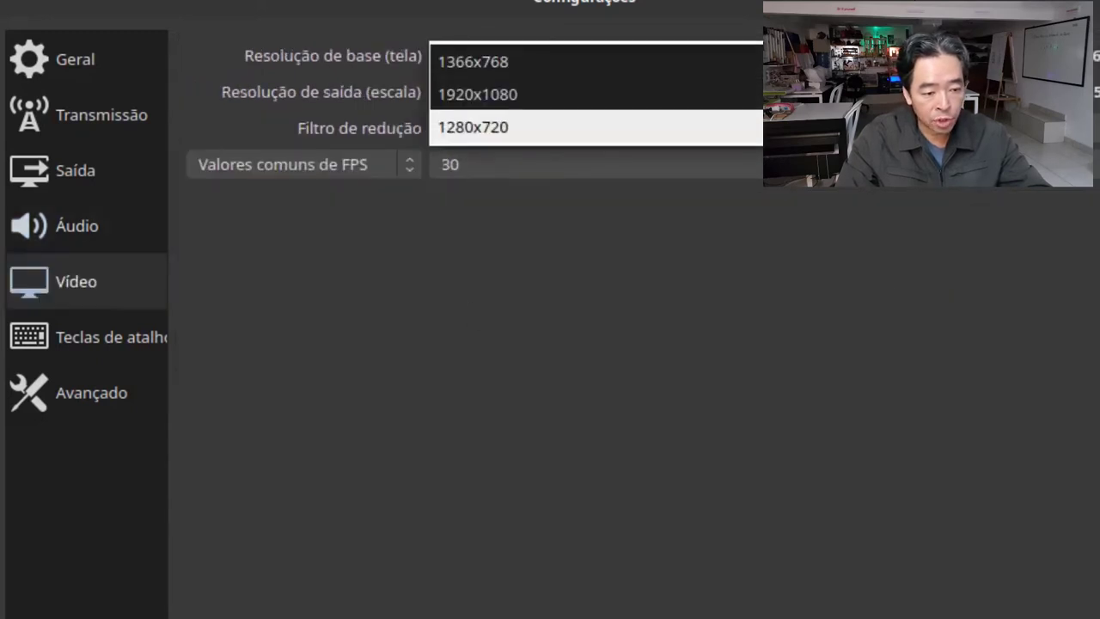
pyautogui.click(593, 127)
pyautogui.click(593, 92)
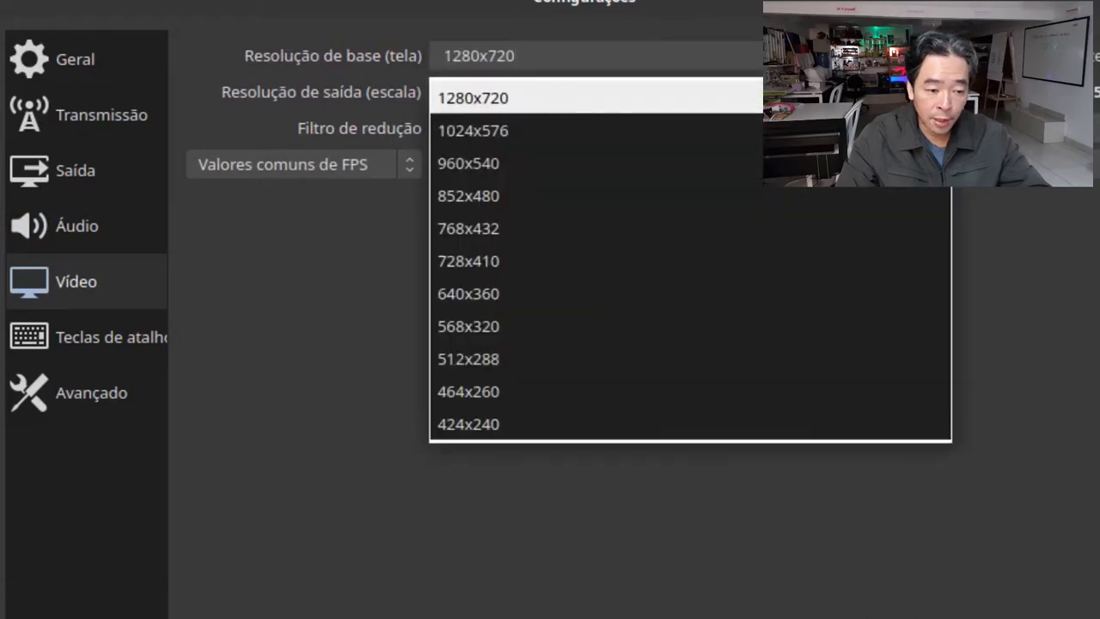
pyautogui.click(615, 98)
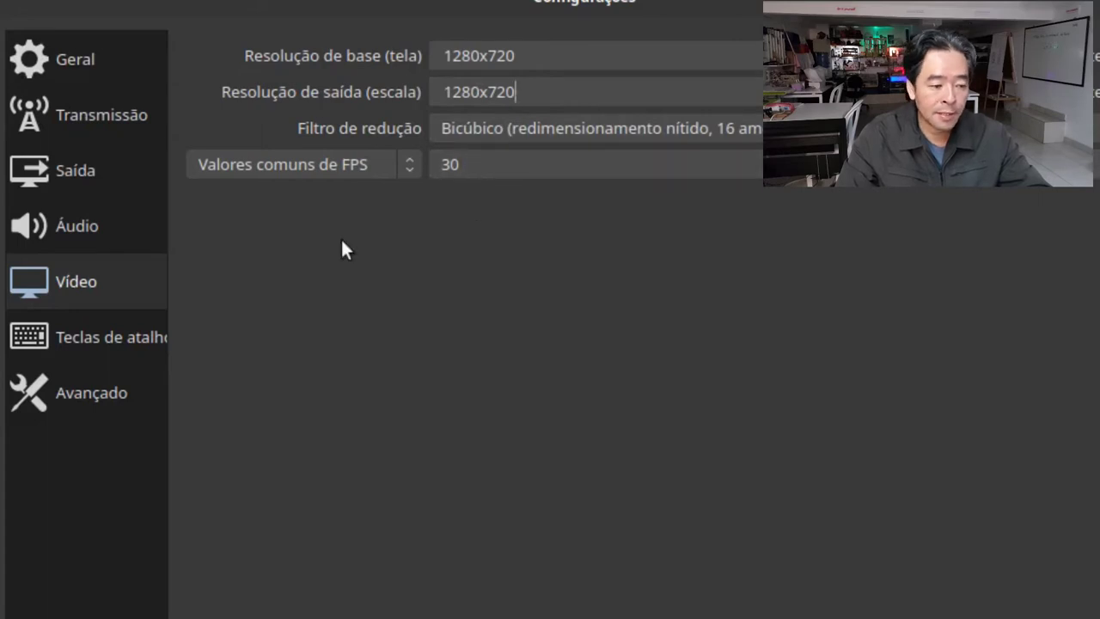
# Step: Review the hotkey and advanced settings, and close the settings with the changes kept
pyautogui.click(103, 342)
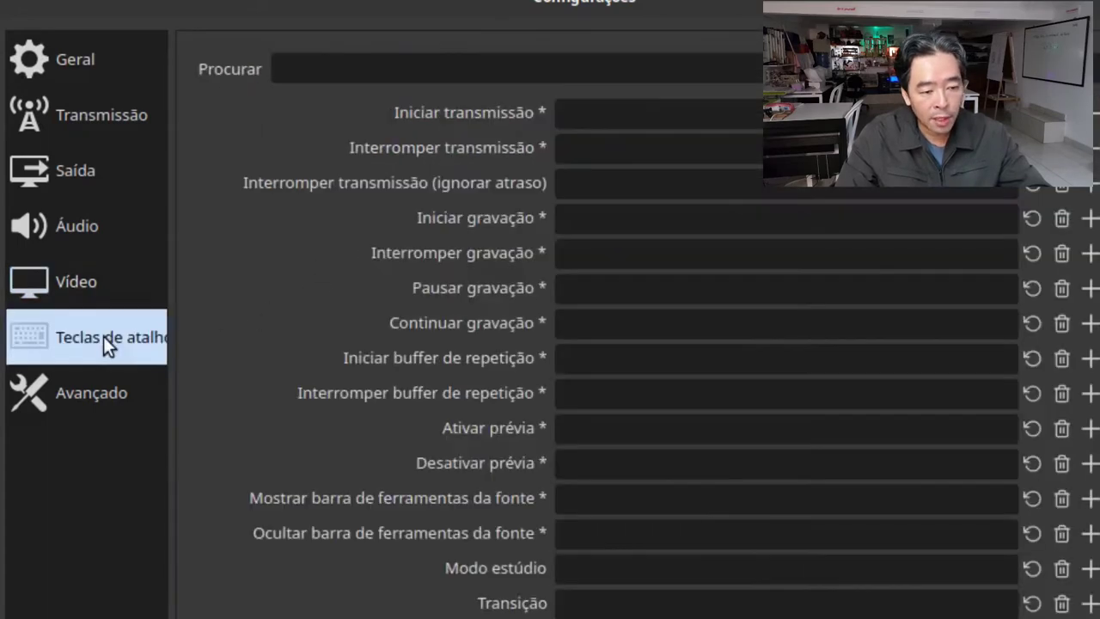
pyautogui.click(79, 396)
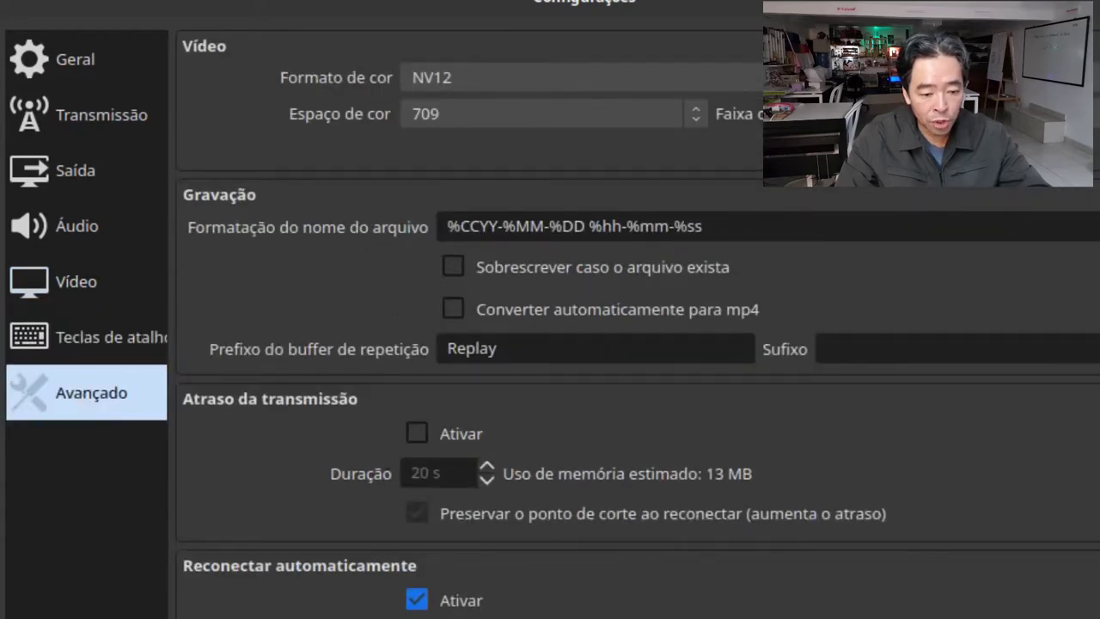
pyautogui.scroll(-5, 636, 387)
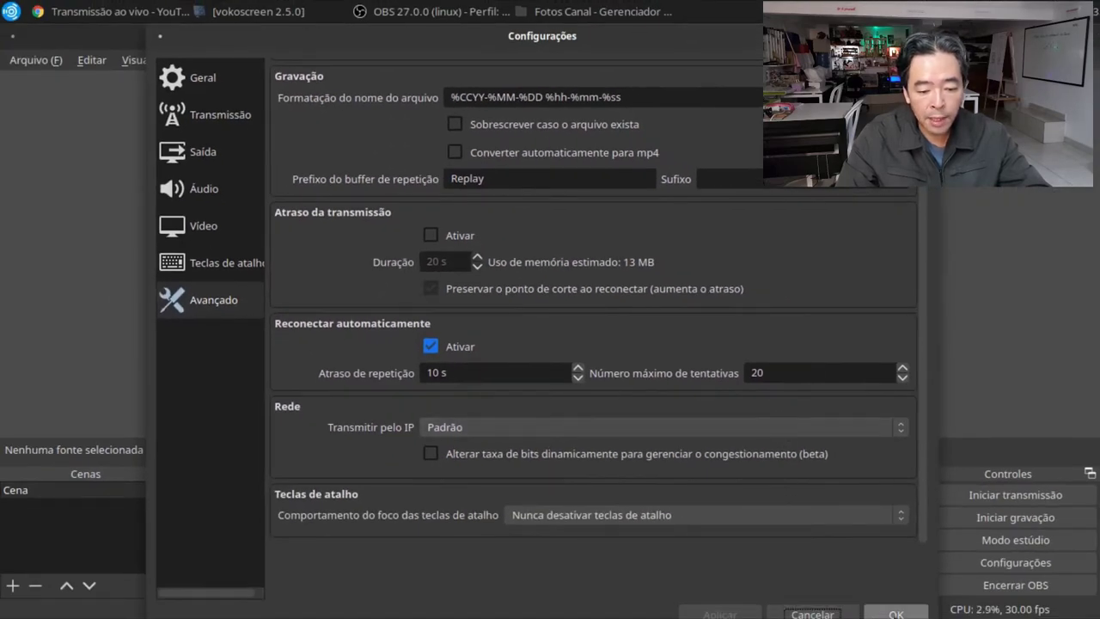
pyautogui.click(812, 614)
# Step: Rename the scene Cena as Abertura
pyautogui.click(28, 493)
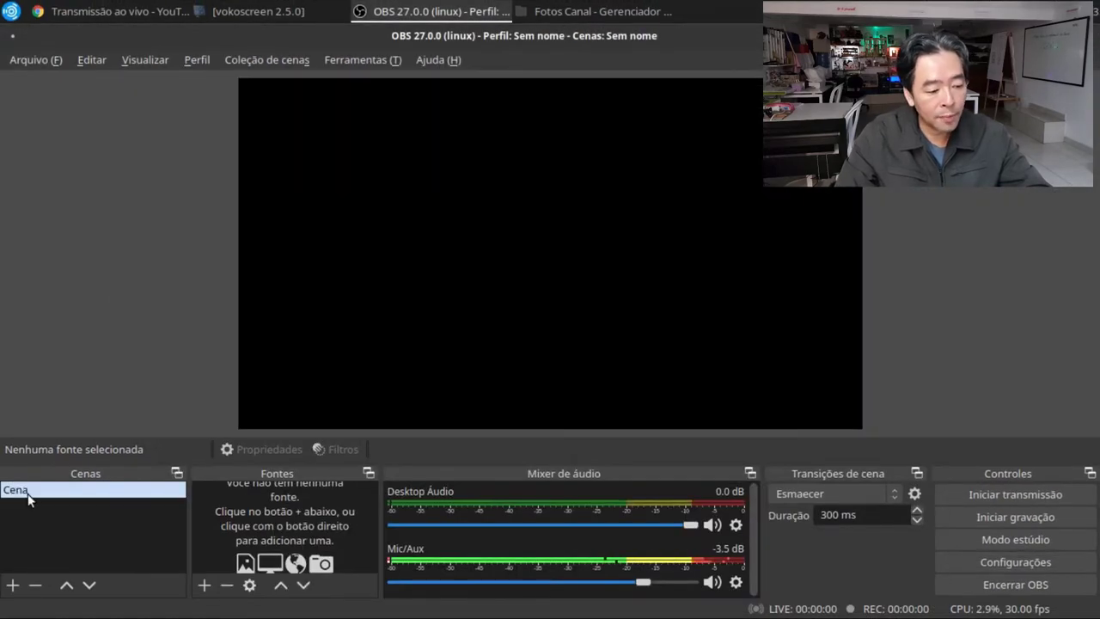
pyautogui.rightClick(28, 494)
pyautogui.click(121, 252)
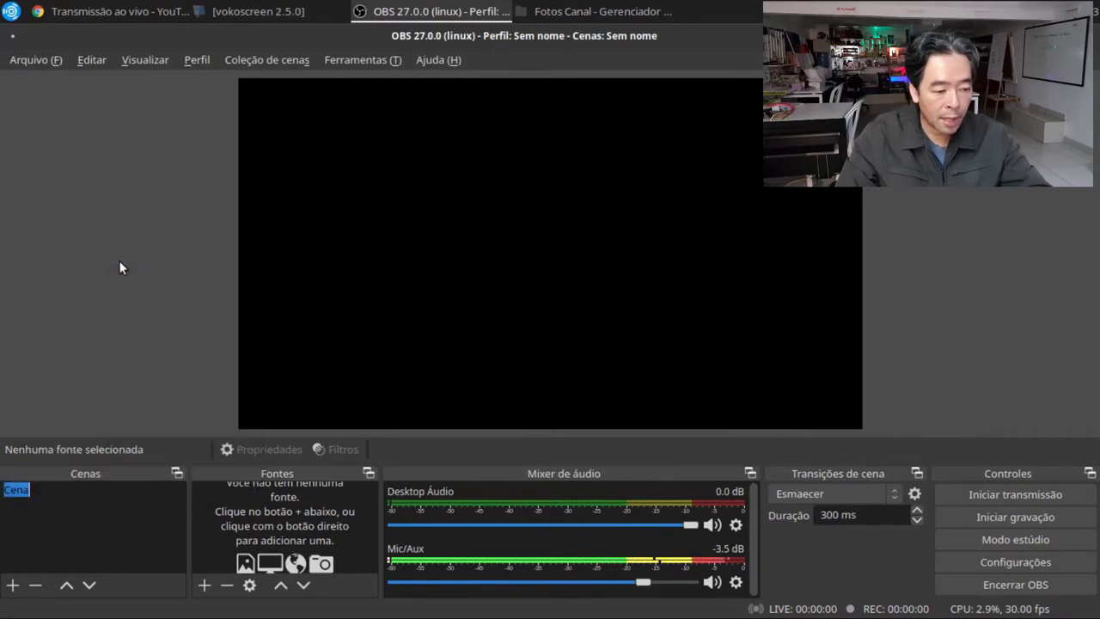
pyautogui.write('Abert')
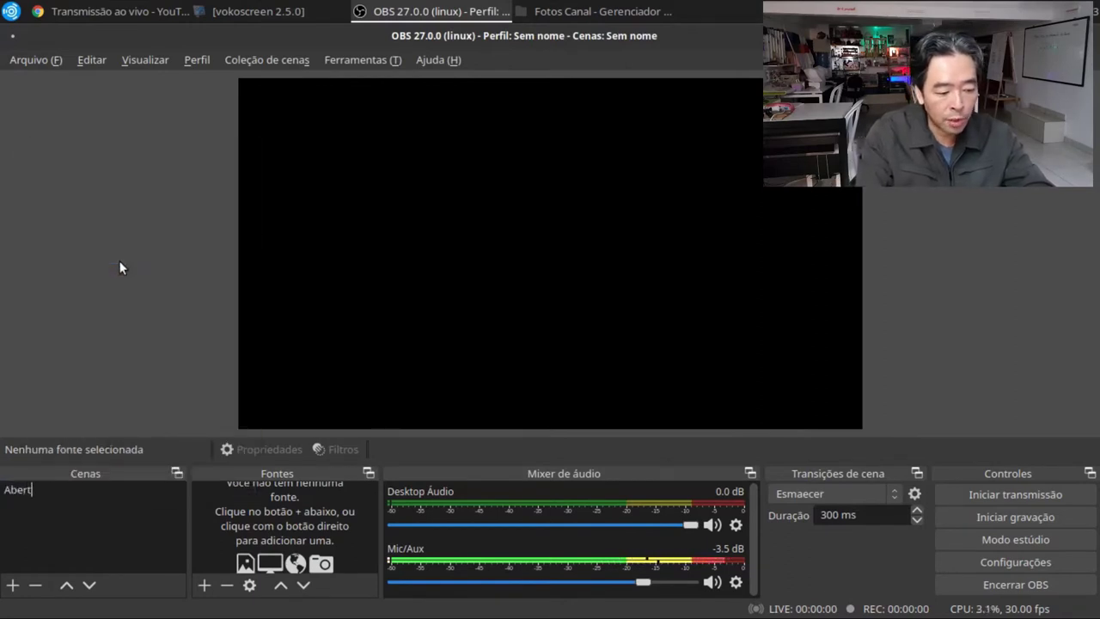
pyautogui.write('ura')
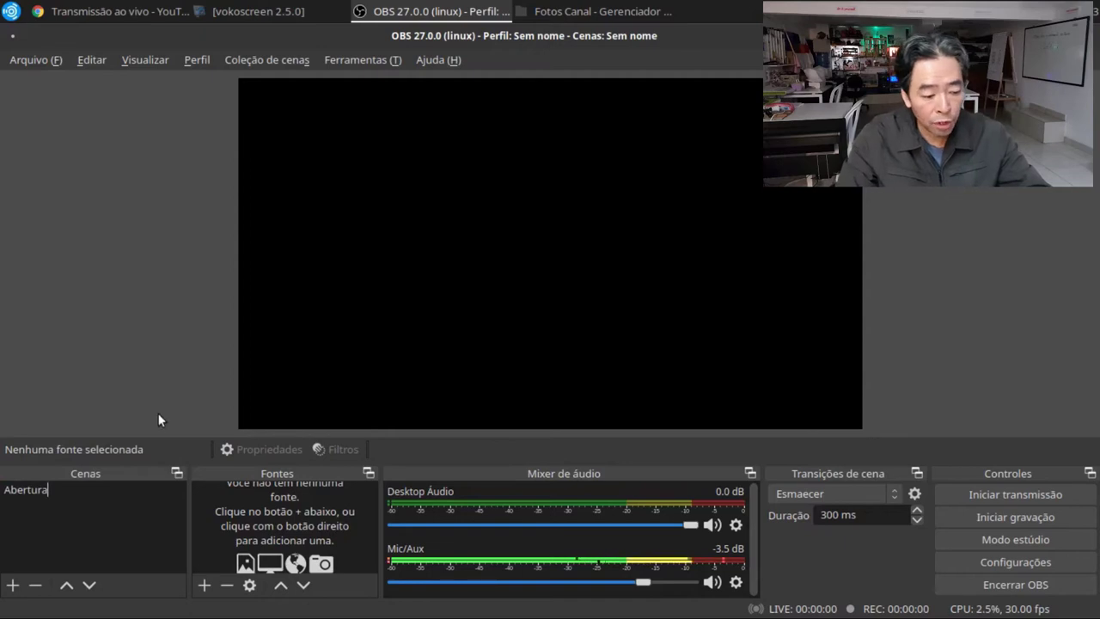
pyautogui.press('Return')
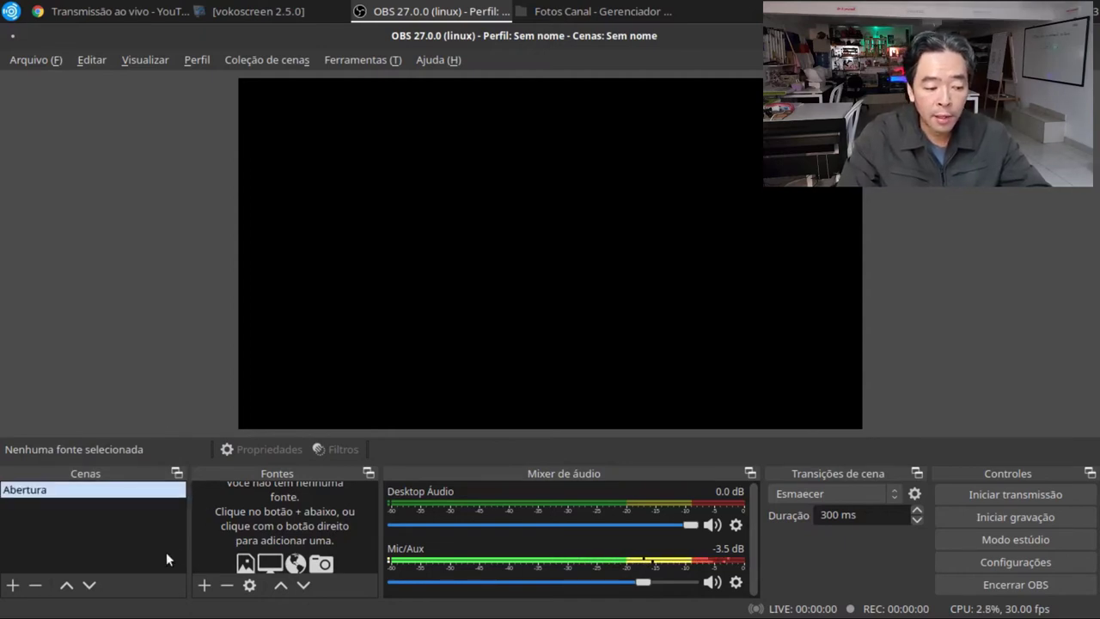
# Step: Add a new image source named "Já vai começar" to the Abertura scene, using já vai começar.png from the Fotos Canal folder
pyautogui.click(203, 587)
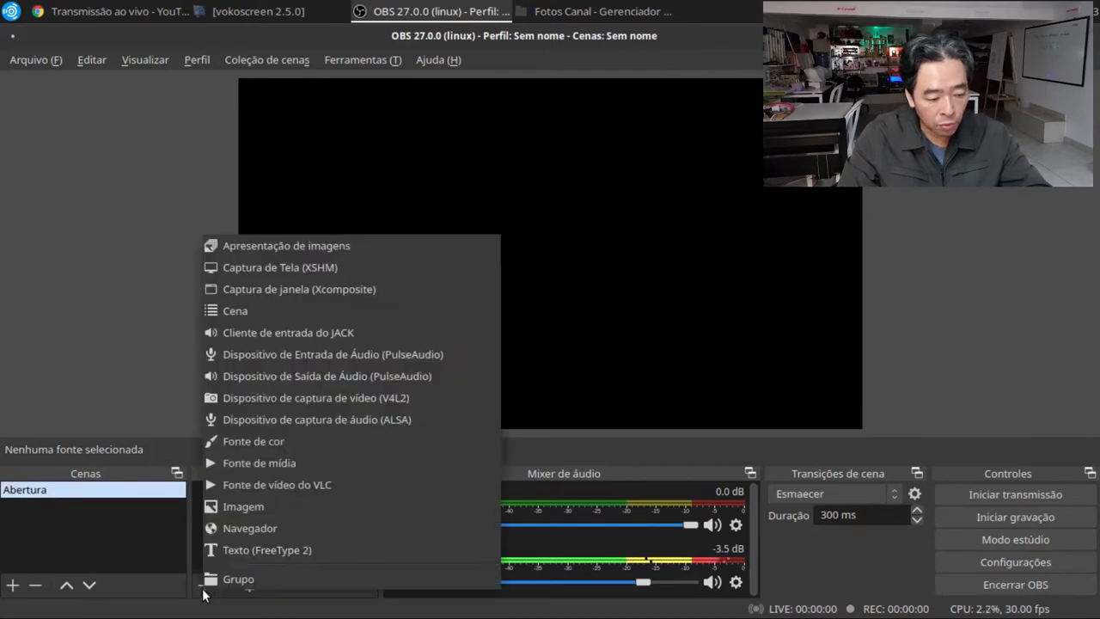
pyautogui.click(277, 510)
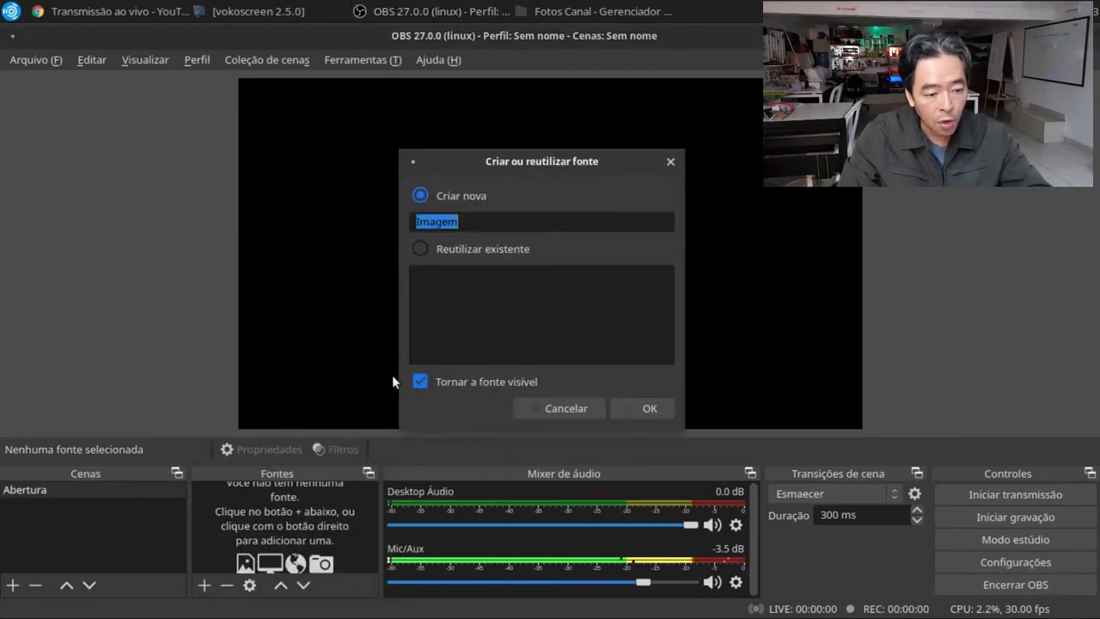
pyautogui.write('Já')
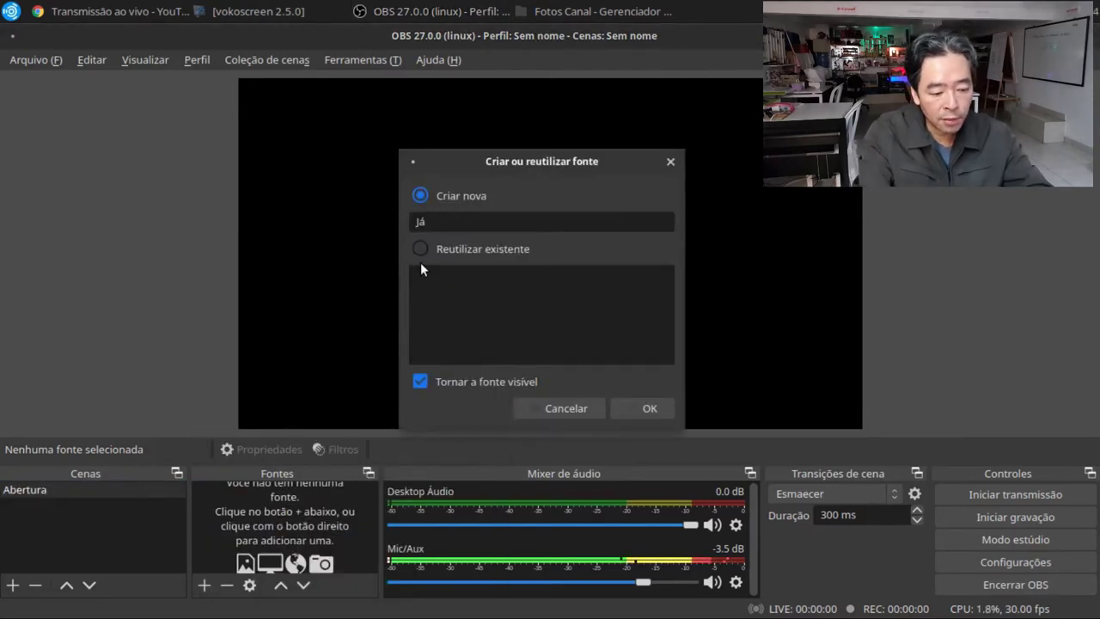
pyautogui.write(' vai come')
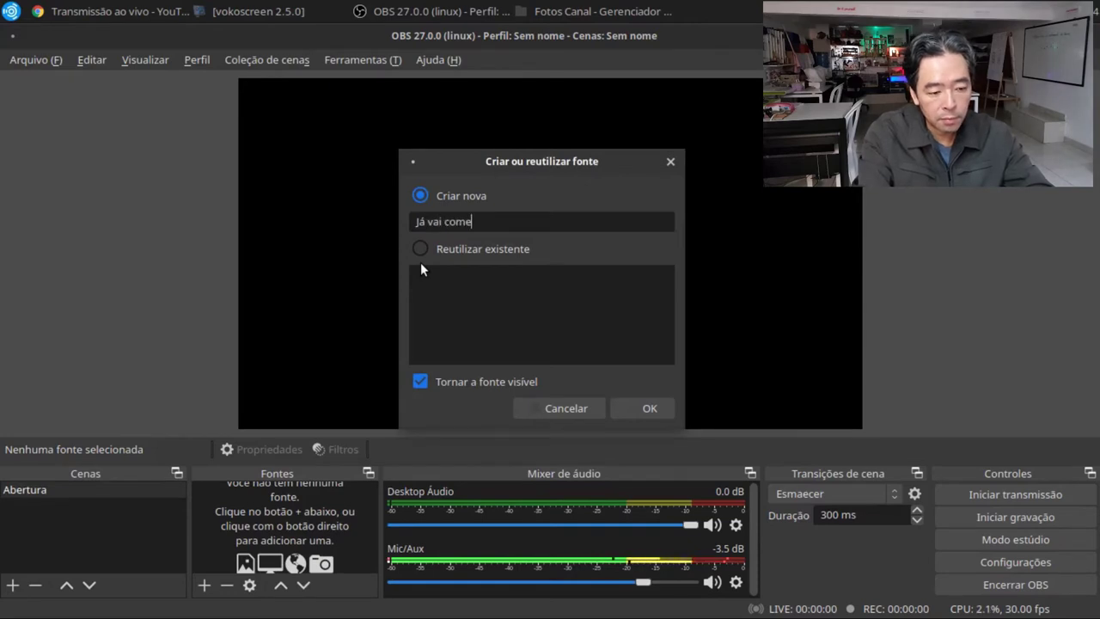
pyautogui.write('çar')
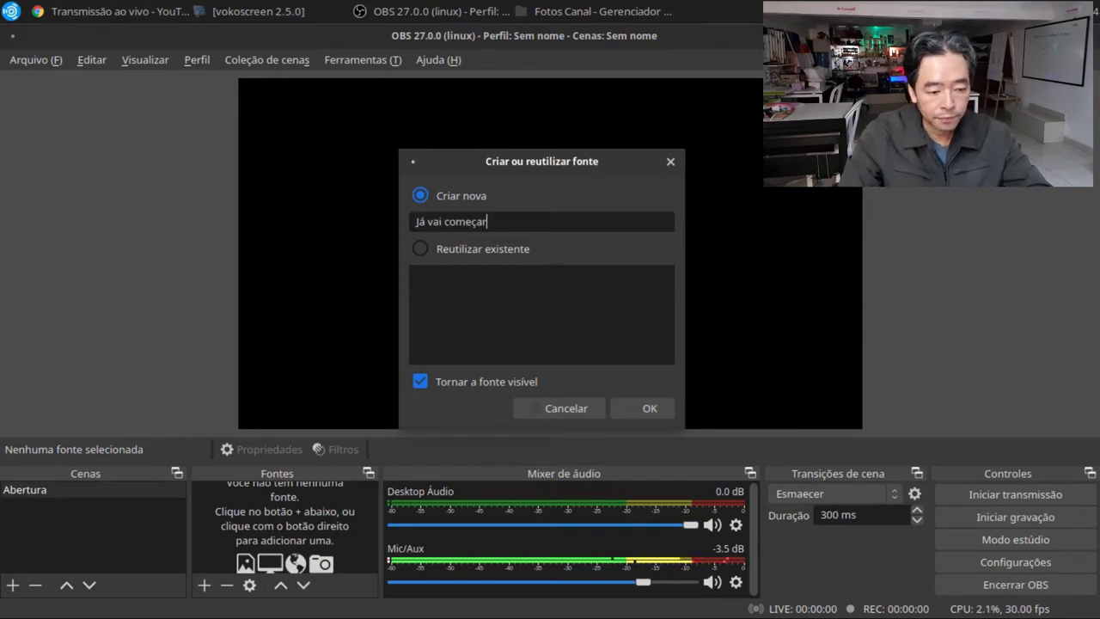
pyautogui.click(652, 404)
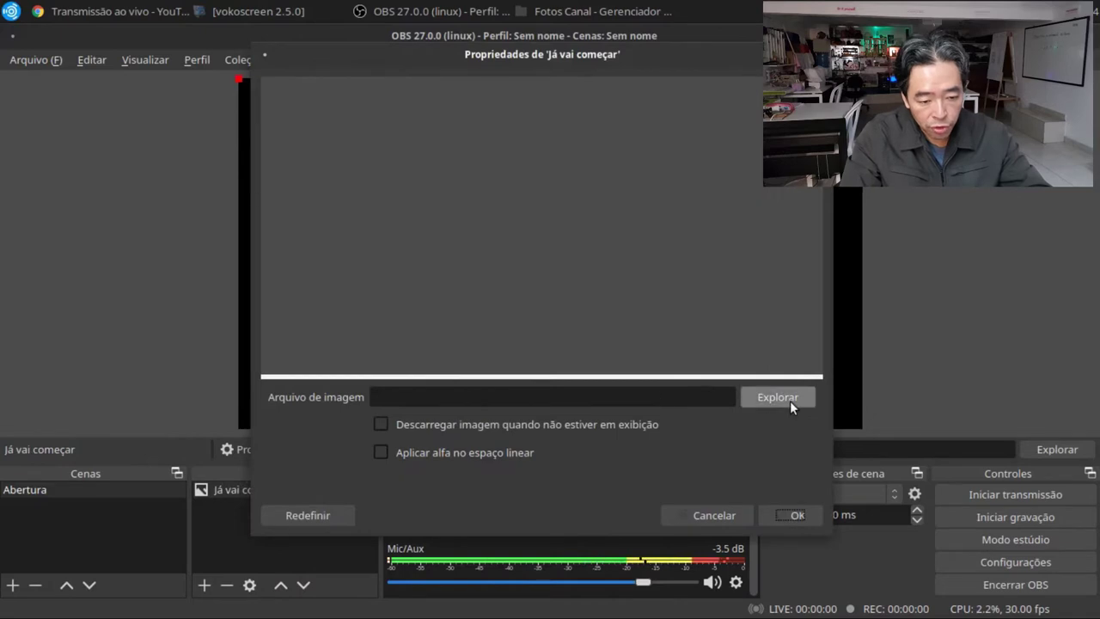
pyautogui.click(790, 401)
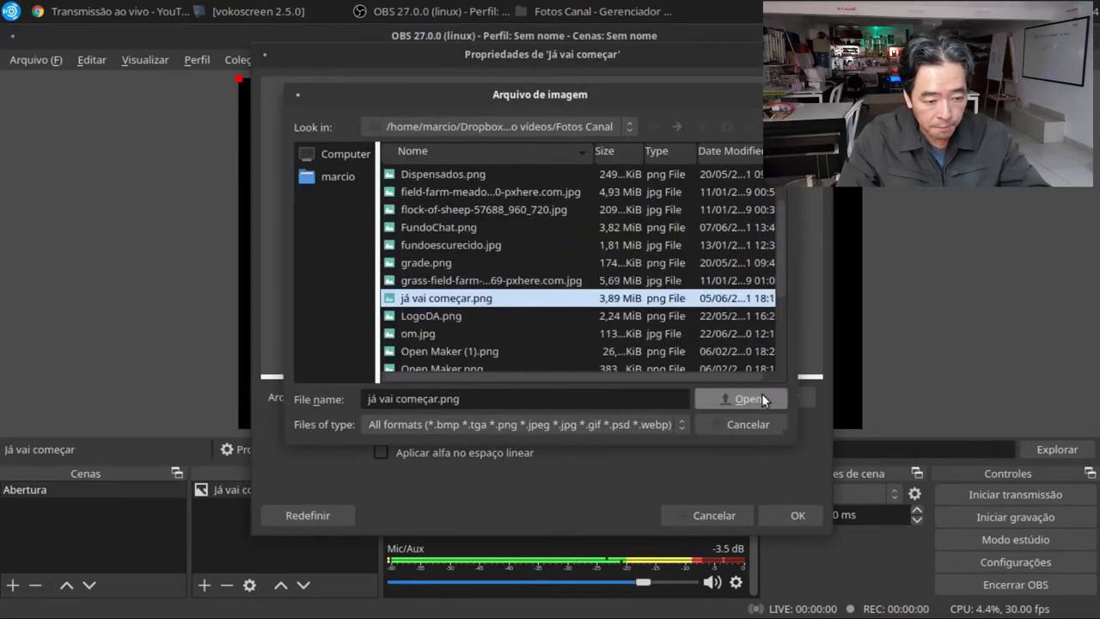
pyautogui.click(762, 393)
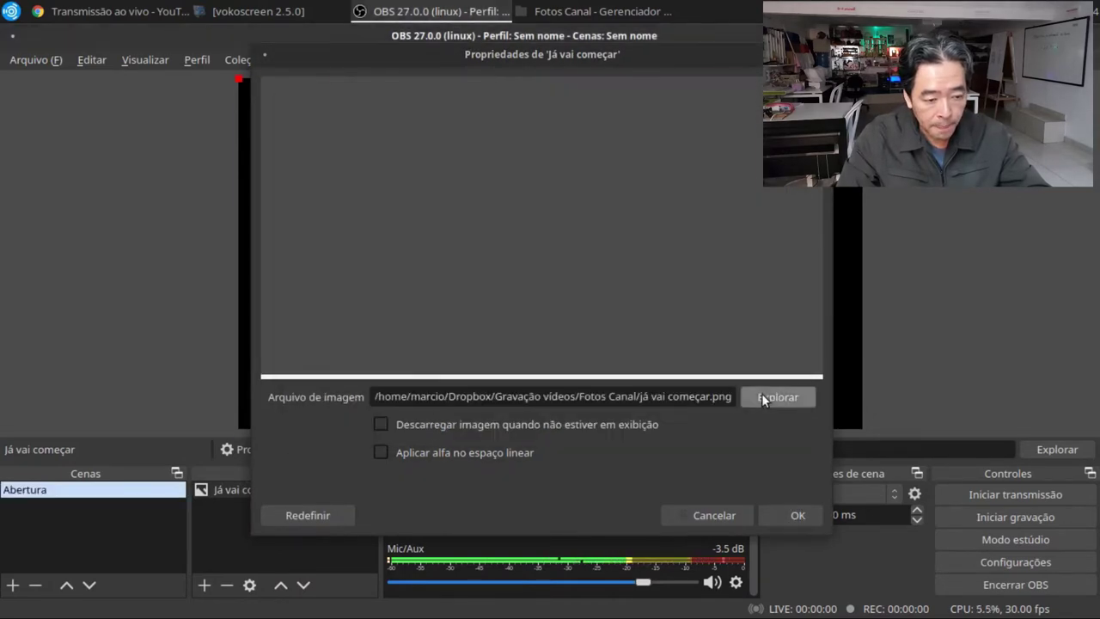
pyautogui.click(806, 517)
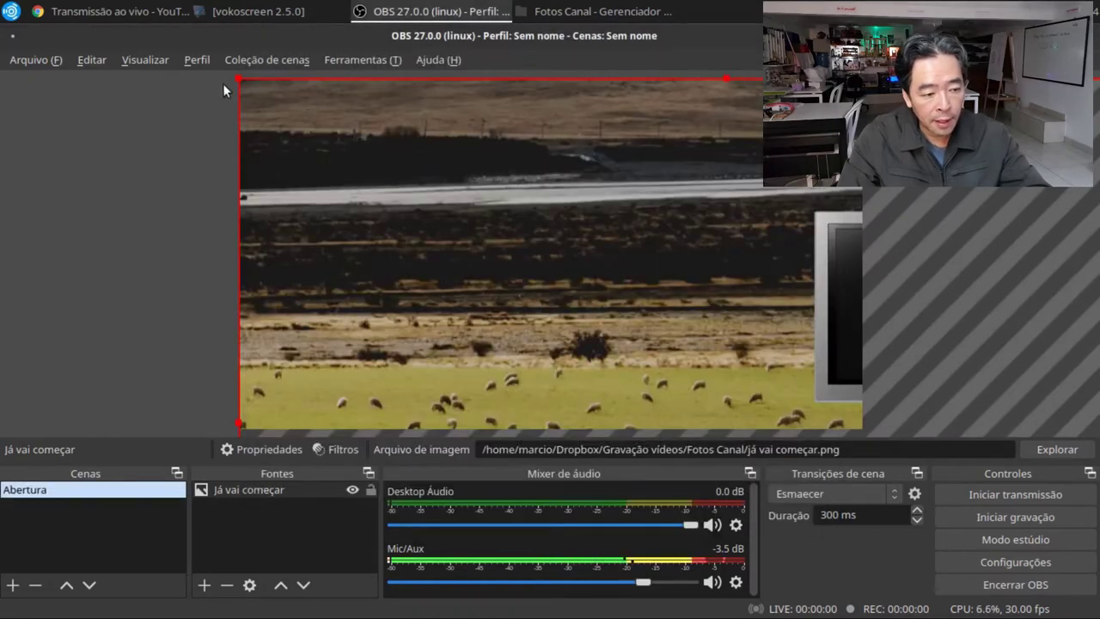
# Step: Scale the "Já vai começar" image to the full canvas width, position it to cover the canvas and lock it
pyautogui.moveTo(240, 82); pyautogui.dragTo(331, 96)
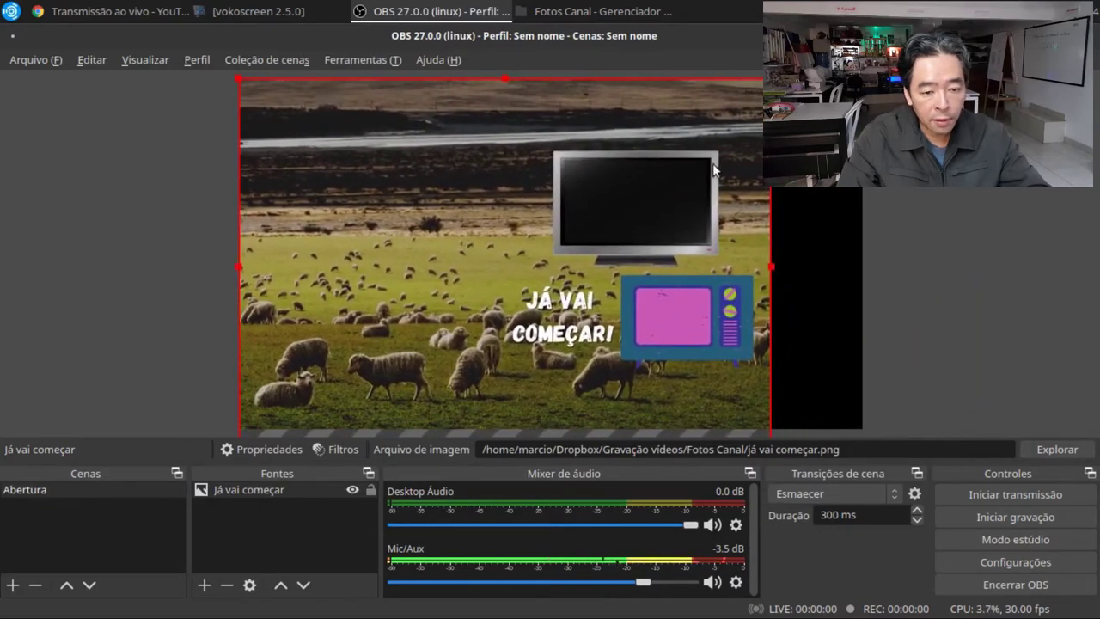
pyautogui.moveTo(771, 267); pyautogui.dragTo(863, 234)
pyautogui.moveTo(391, 195)
pyautogui.mouseDown()
pyautogui.moveTo(388, 222)
pyautogui.moveTo(396, 202)
pyautogui.mouseUp()
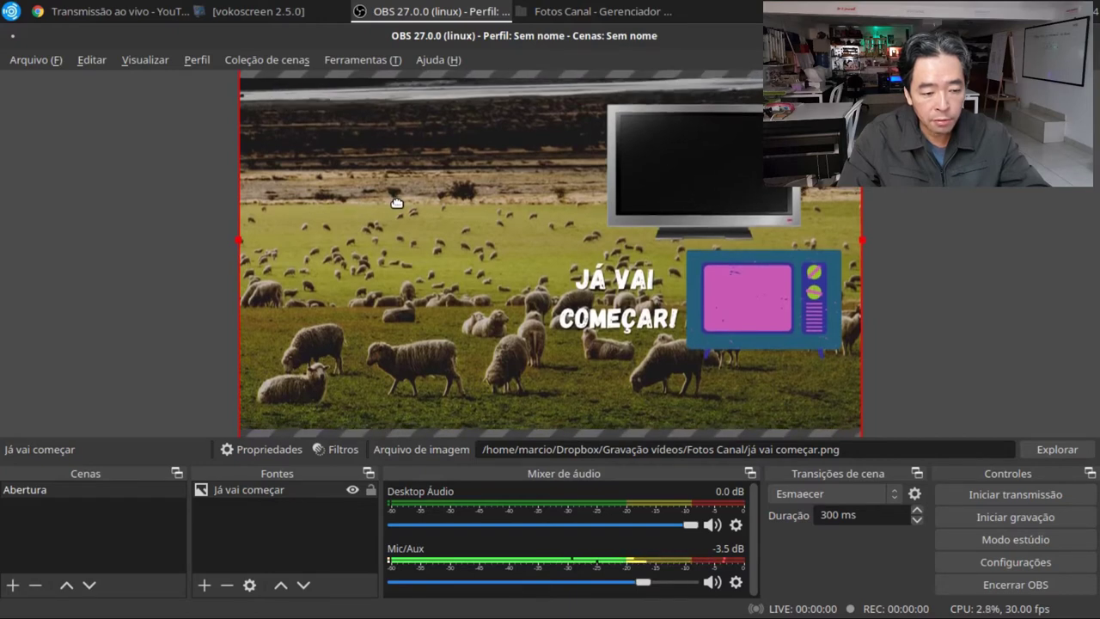
pyautogui.click(371, 490)
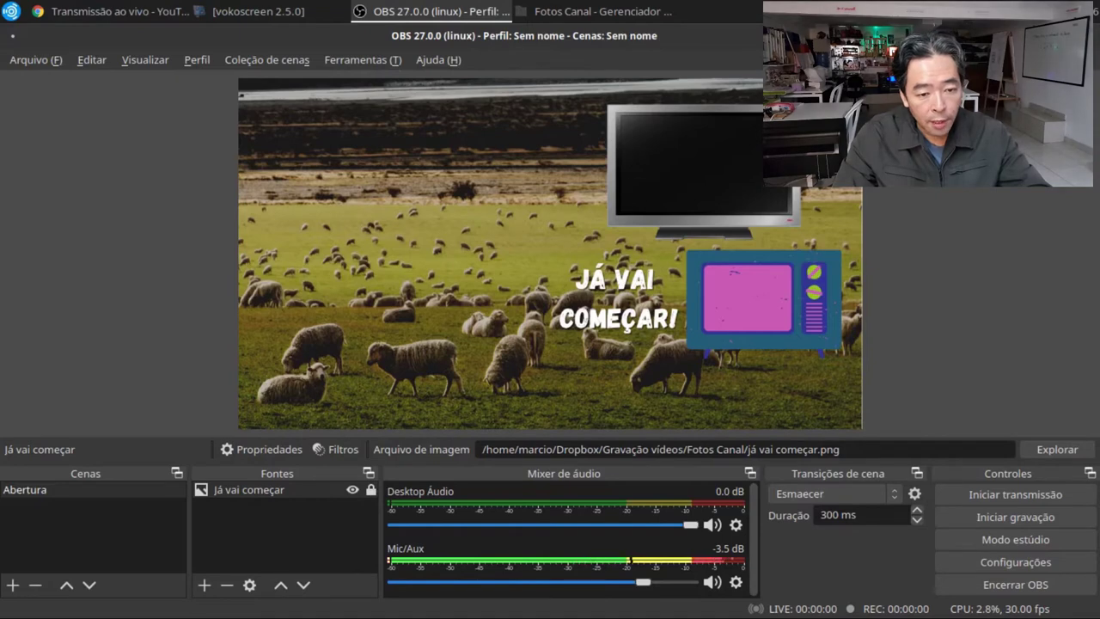
# Step: Add a new image source named "thumbnail" using Cópia de Cópia de discípulos.png from the Downloads folder
pyautogui.click(205, 587)
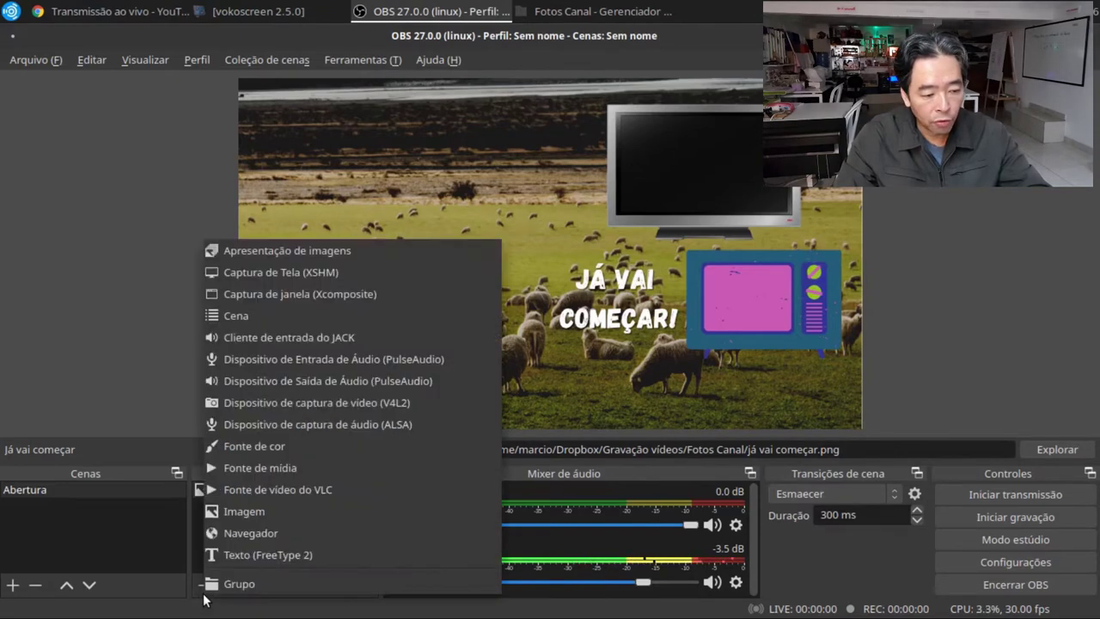
pyautogui.click(250, 509)
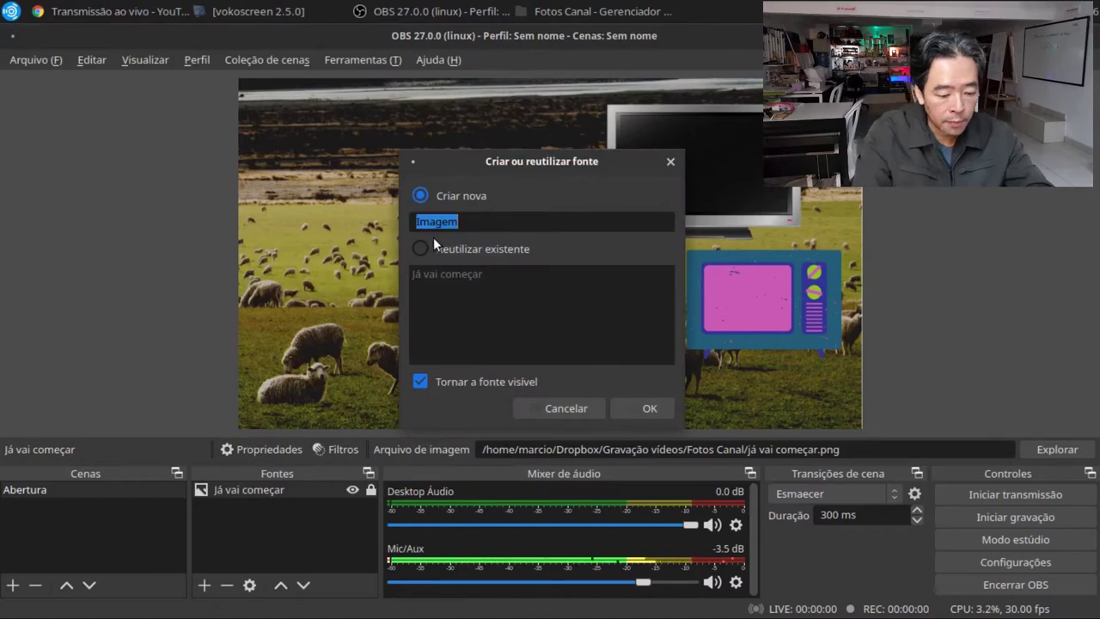
pyautogui.write('thumbnai')
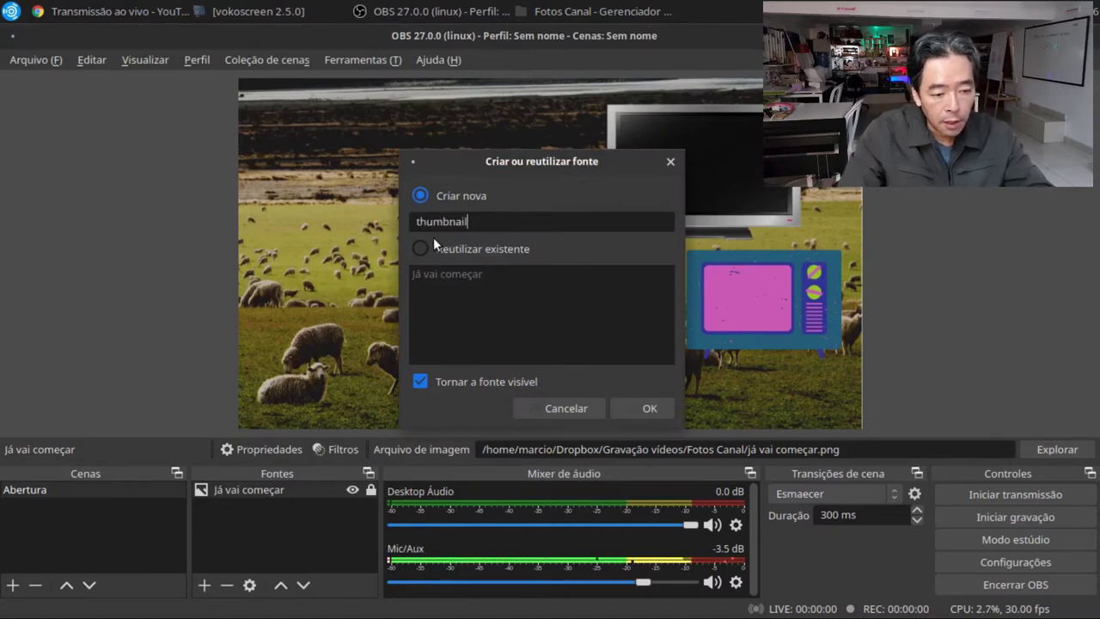
pyautogui.write('l')
pyautogui.click(640, 408)
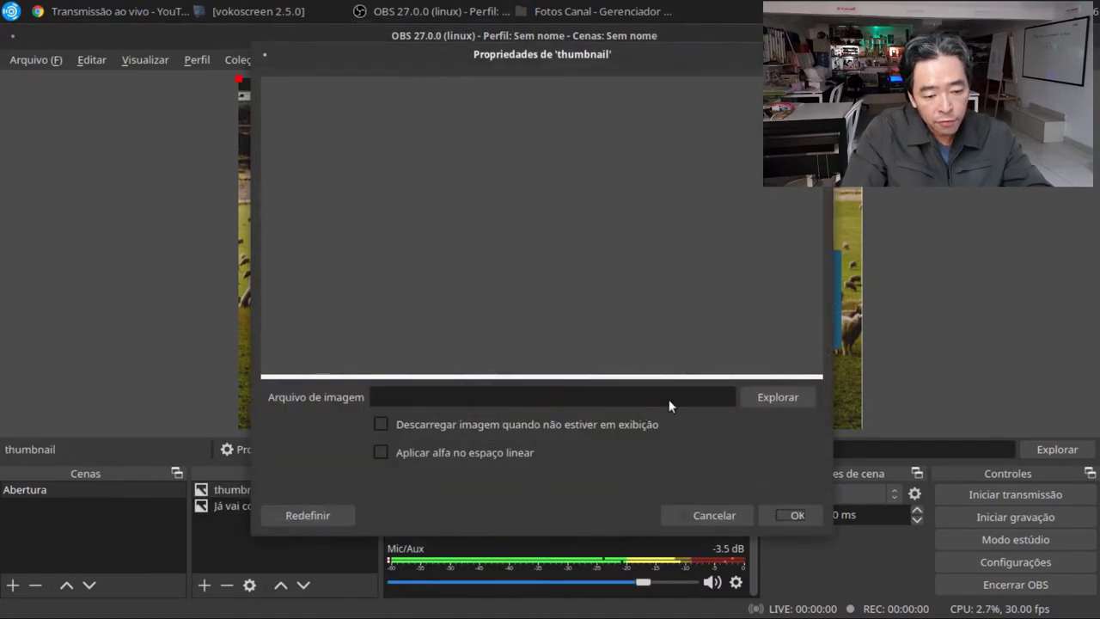
pyautogui.click(768, 402)
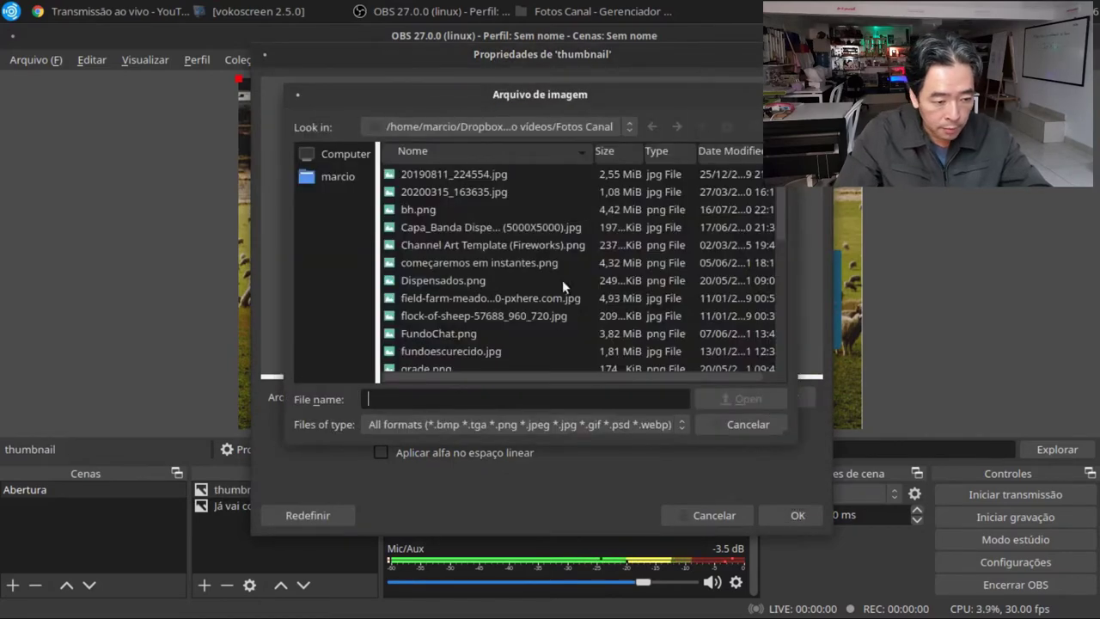
pyautogui.click(482, 176)
pyautogui.click(728, 395)
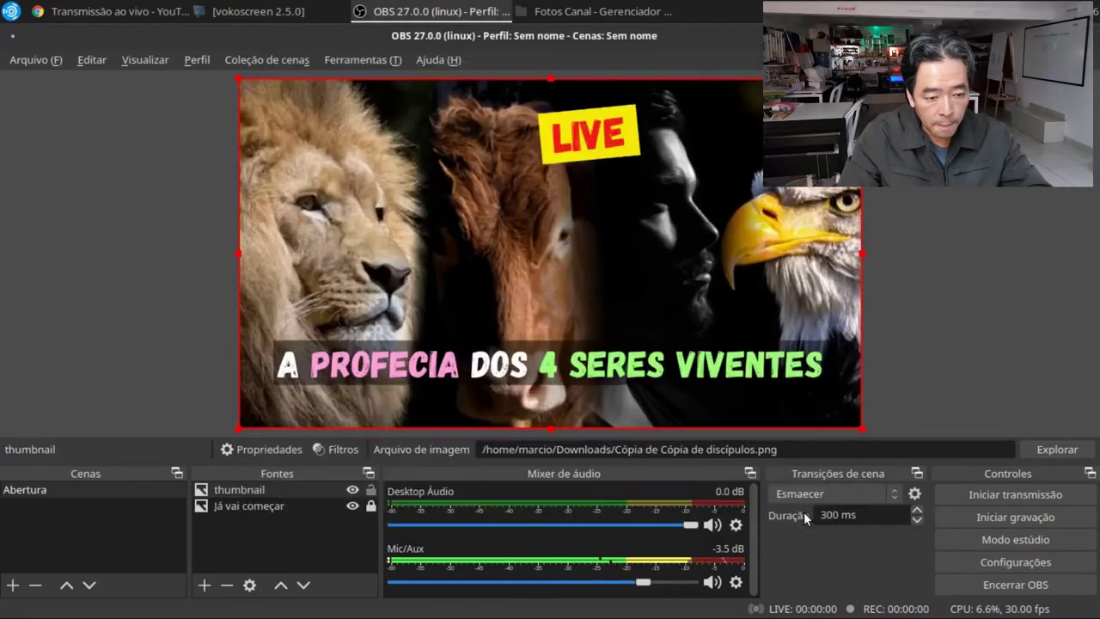
pyautogui.click(804, 511)
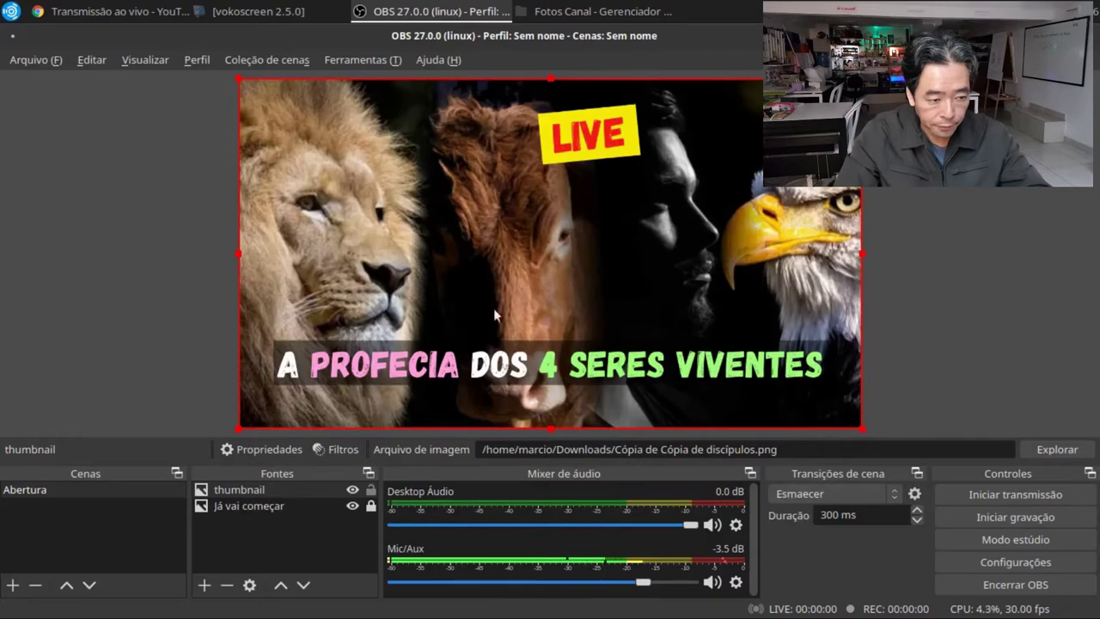
# Step: Shrink the thumbnail image, fit it inside the screen of the upper grey television and lock the source
pyautogui.moveTo(238, 78); pyautogui.dragTo(668, 314)
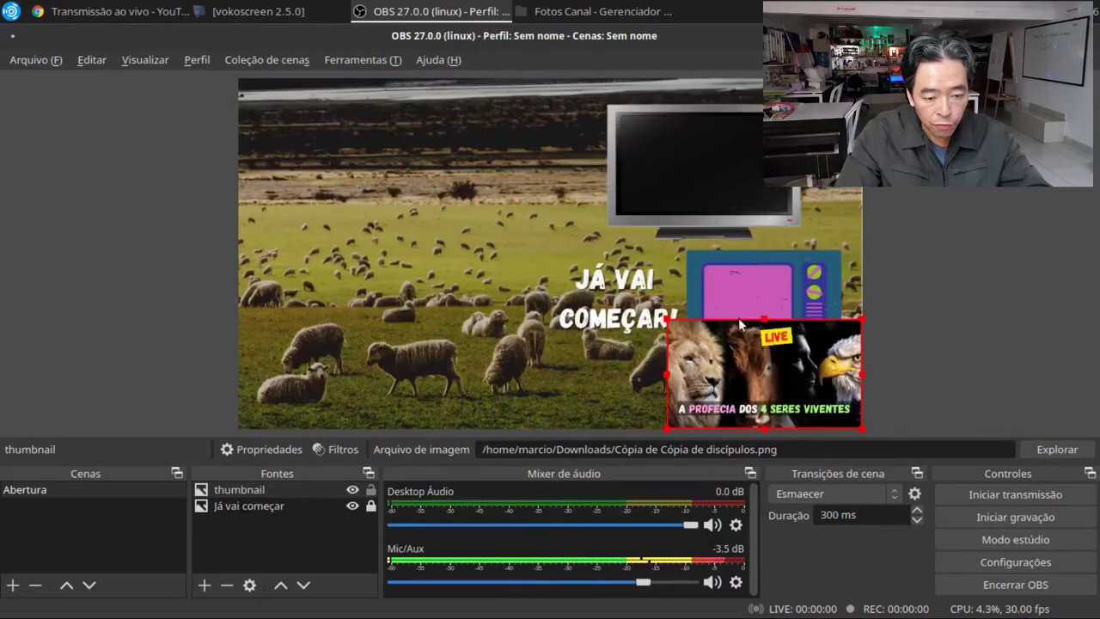
pyautogui.moveTo(756, 347); pyautogui.dragTo(708, 148)
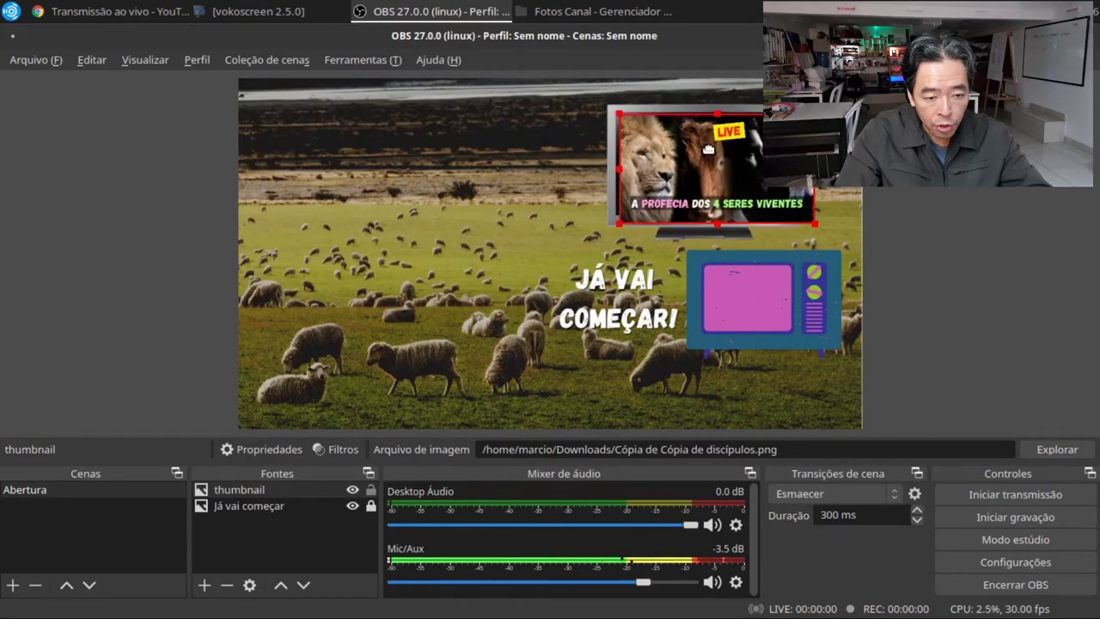
pyautogui.moveTo(815, 224); pyautogui.dragTo(790, 200)
pyautogui.press('Down')
pyautogui.press('Down')
pyautogui.press('Down')
pyautogui.press('Down')
pyautogui.press('Down')
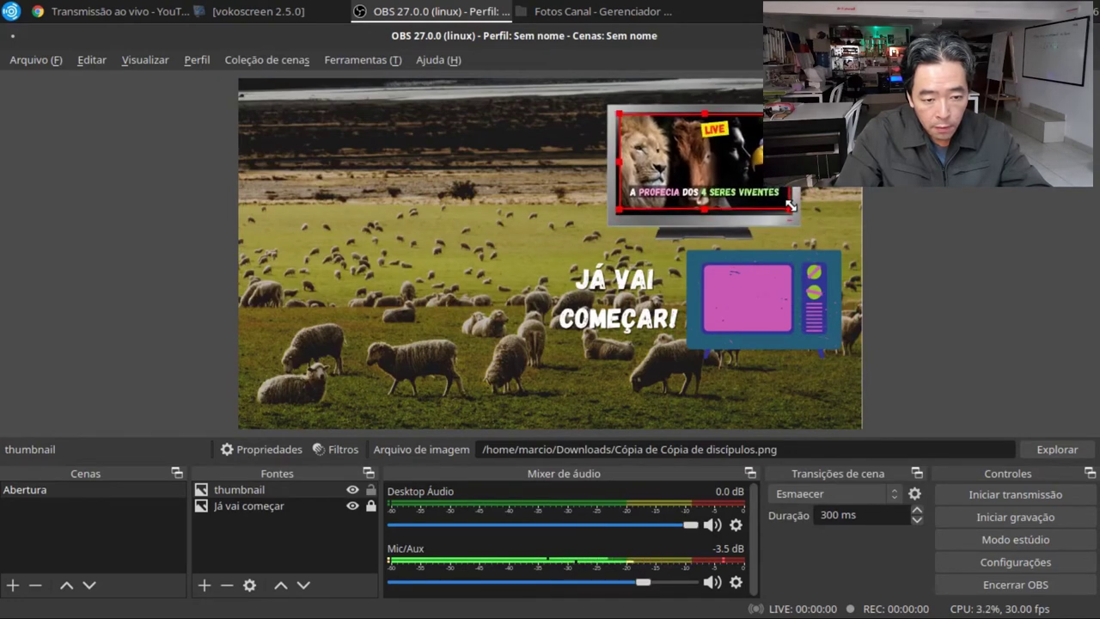
pyautogui.moveTo(754, 176); pyautogui.dragTo(755, 174)
pyautogui.click(975, 358)
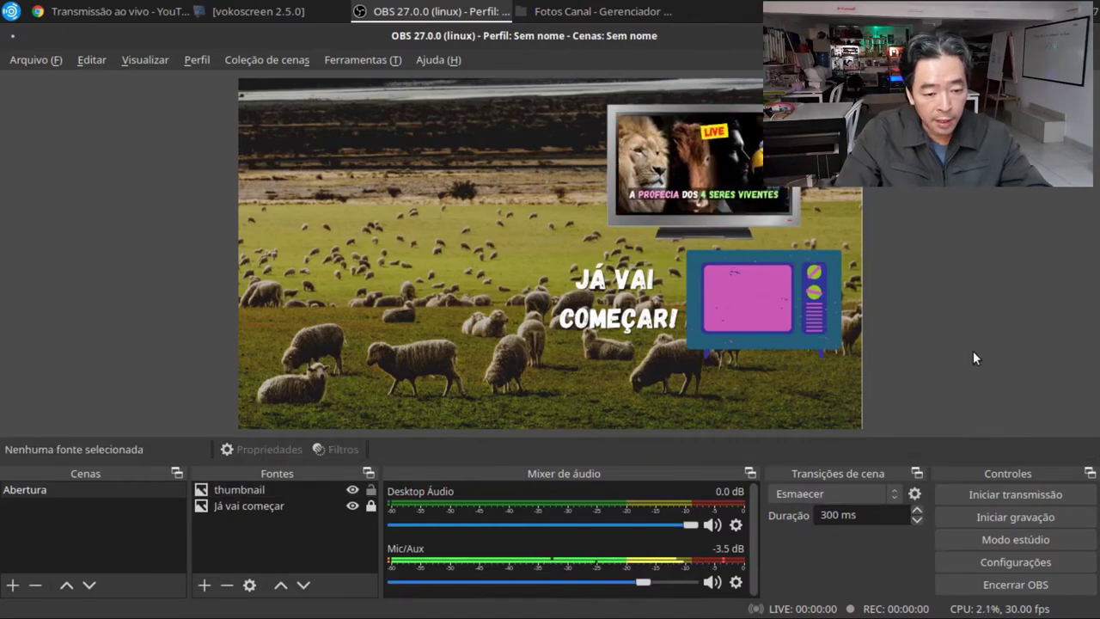
pyautogui.click(372, 491)
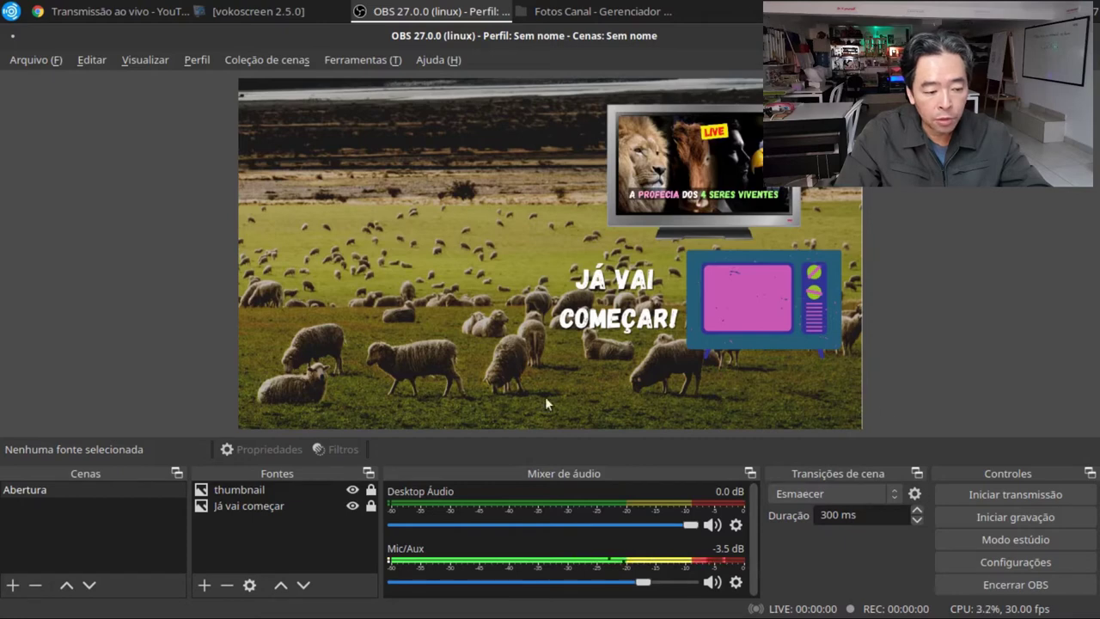
# Step: Start adding another new image source to the Abertura scene
pyautogui.click(205, 586)
pyautogui.click(258, 498)
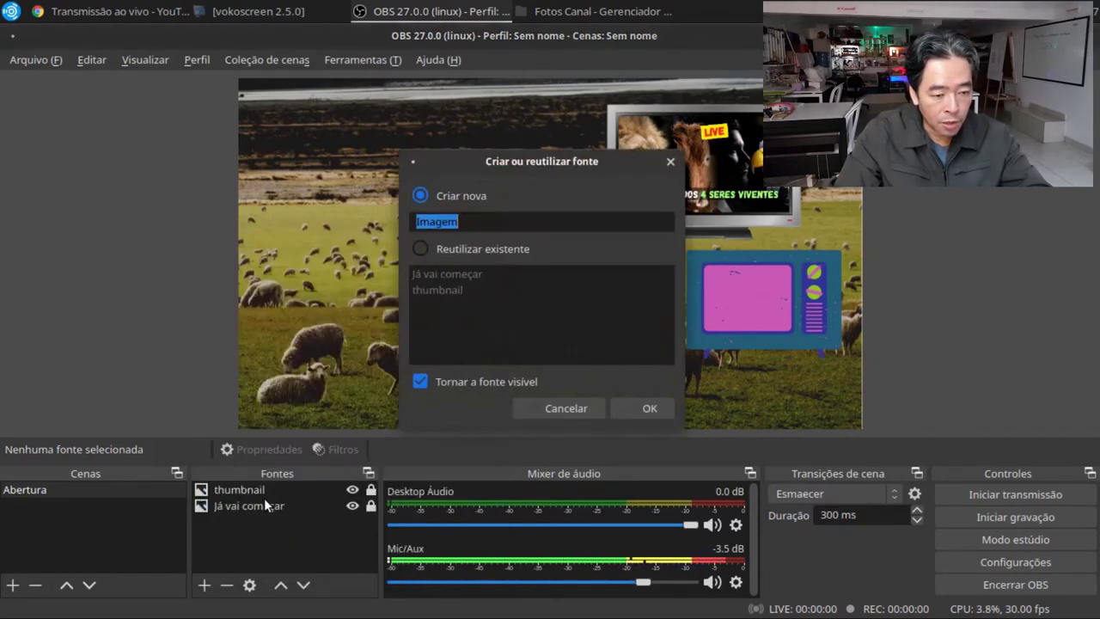